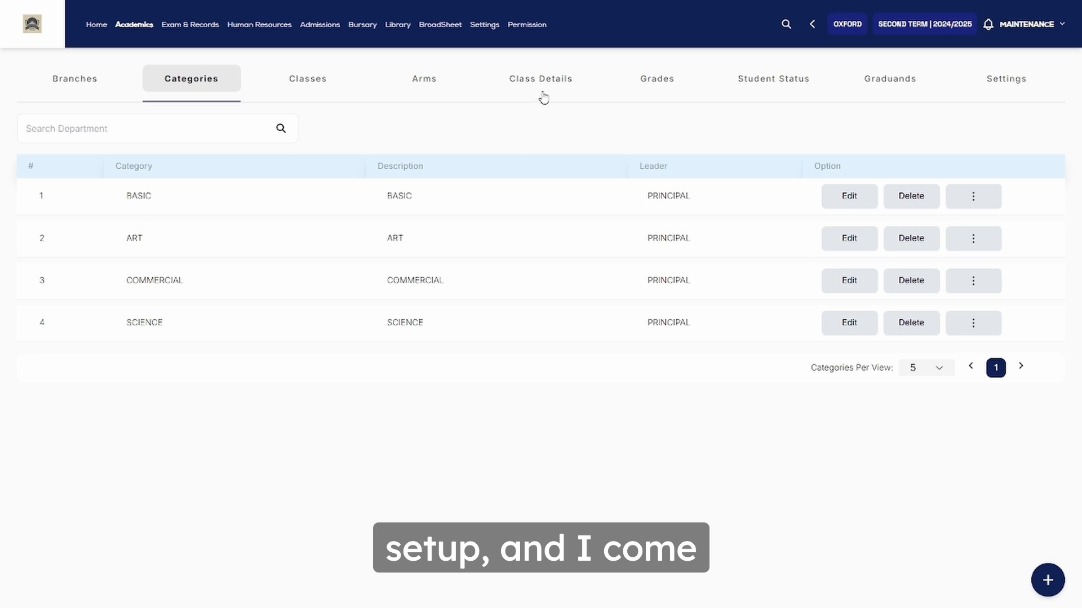
Open Class Details and review each class arm's teacher and student count (79 total)
left_click(540, 80)
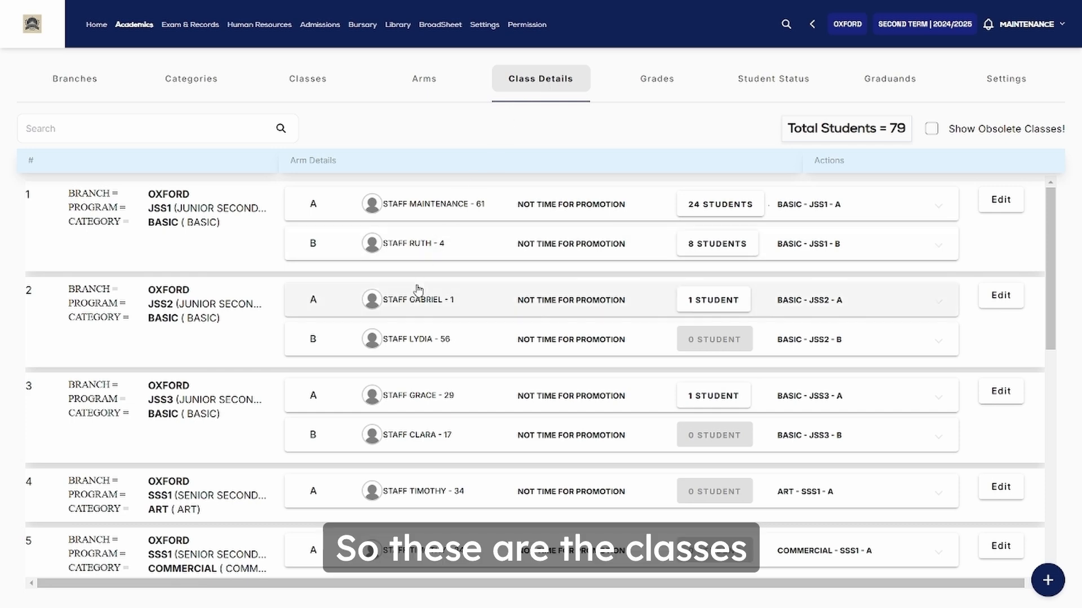
scroll(417, 290, "down", 1)
scroll(417, 290, "up", 1)
scroll(417, 291, "down", 6)
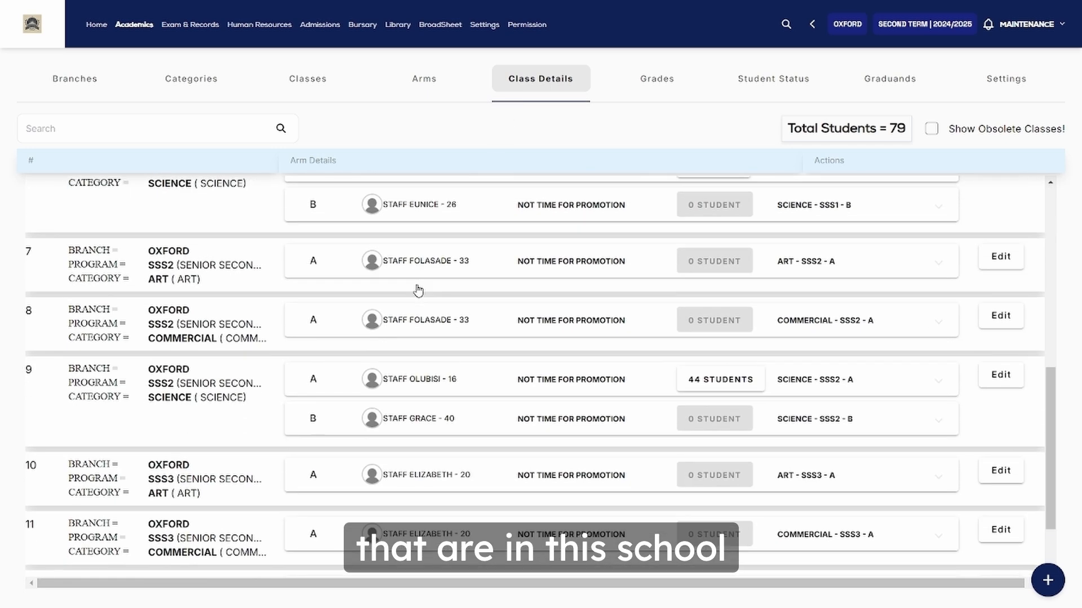
scroll(418, 291, "down", 2)
scroll(418, 290, "up", 8)
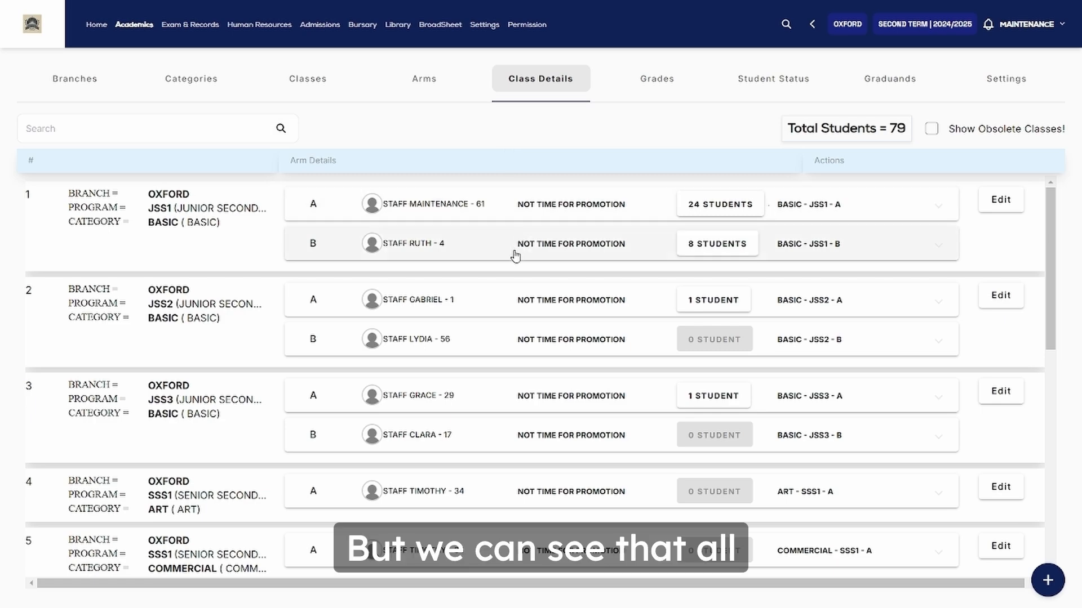
scroll(511, 254, "down", 10)
scroll(514, 254, "up", 10)
scroll(513, 255, "down", 10)
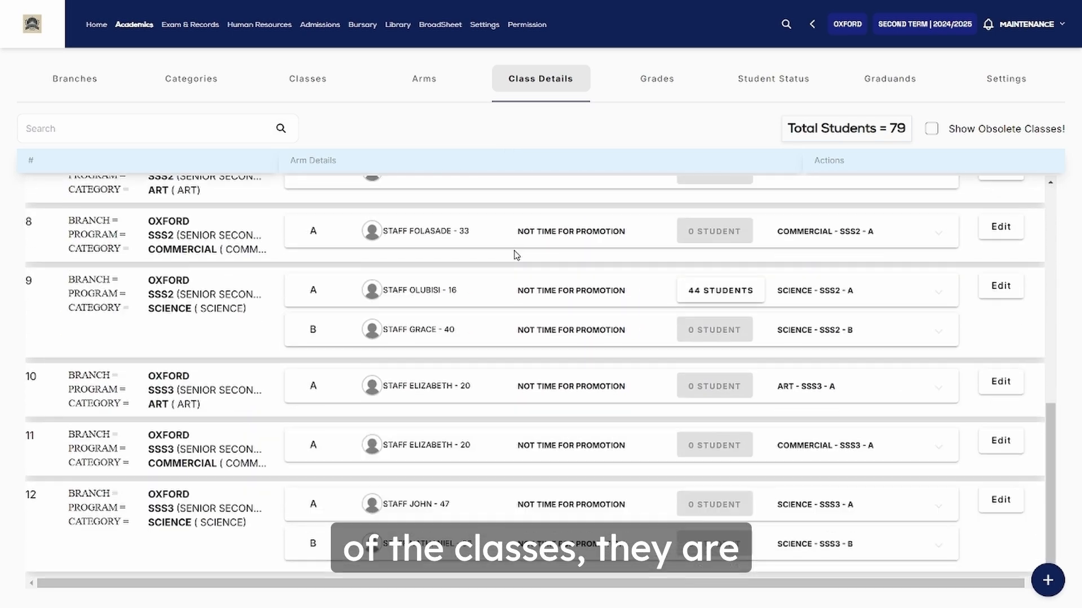
scroll(513, 255, "up", 7)
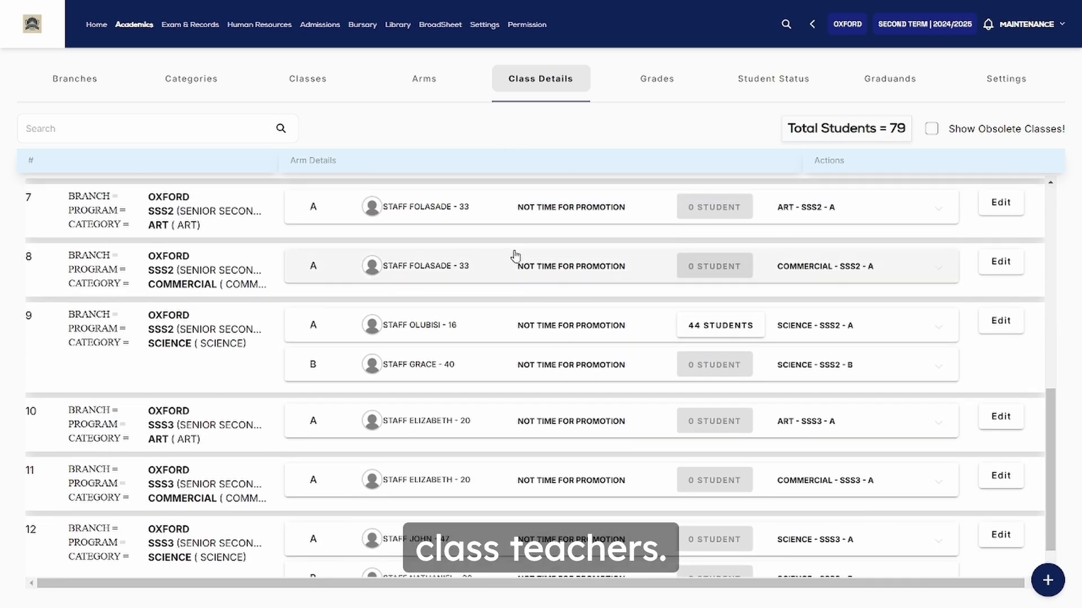
scroll(515, 257, "up", 3)
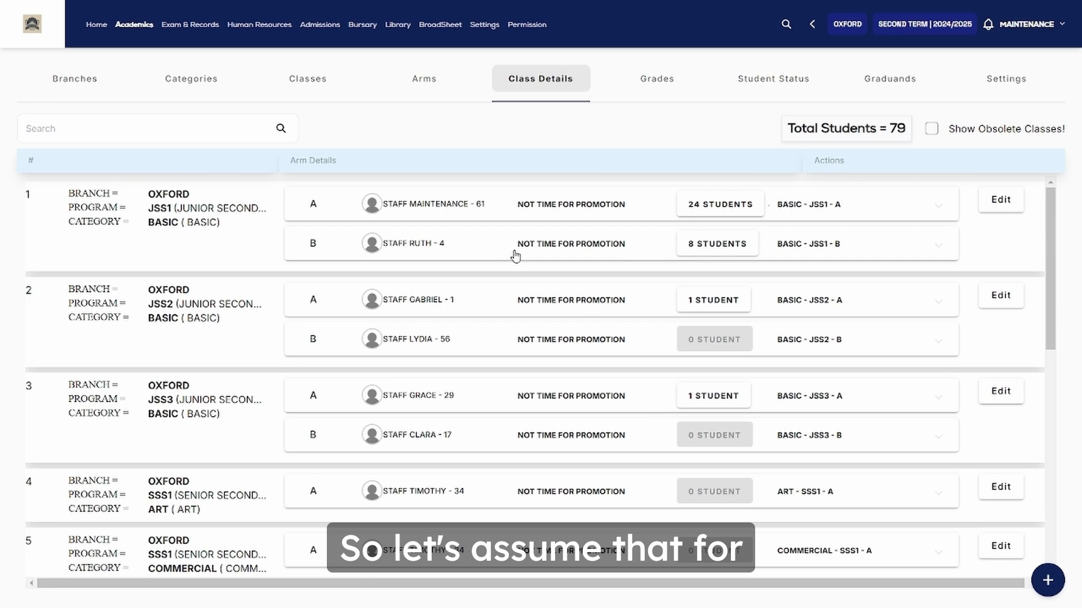
Choose staff 44 as the new JSS1 Basic A class teacher and submit it
left_click(412, 213)
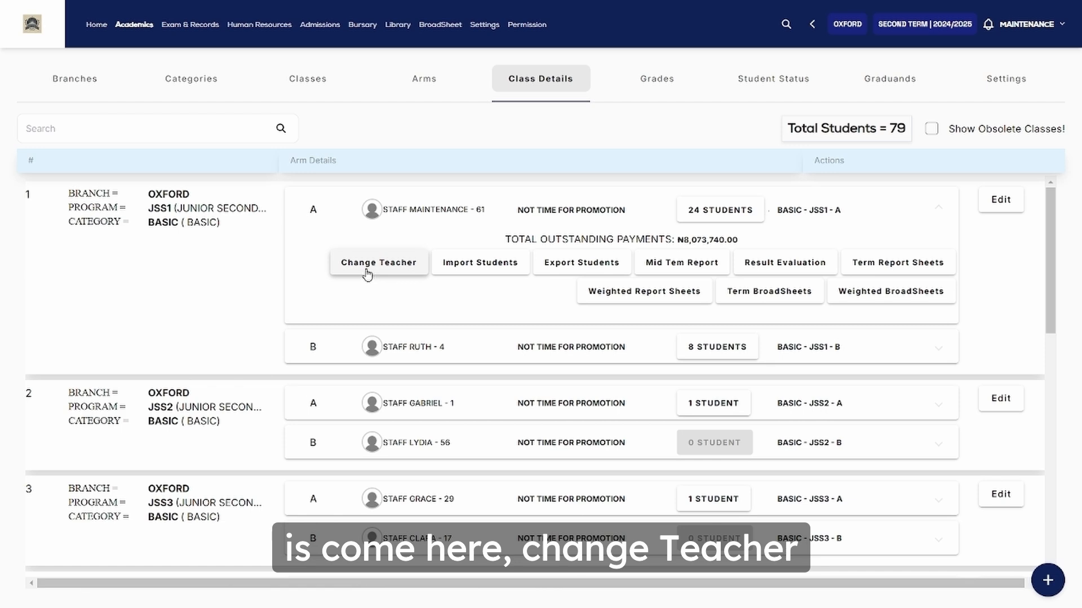
left_click(367, 274)
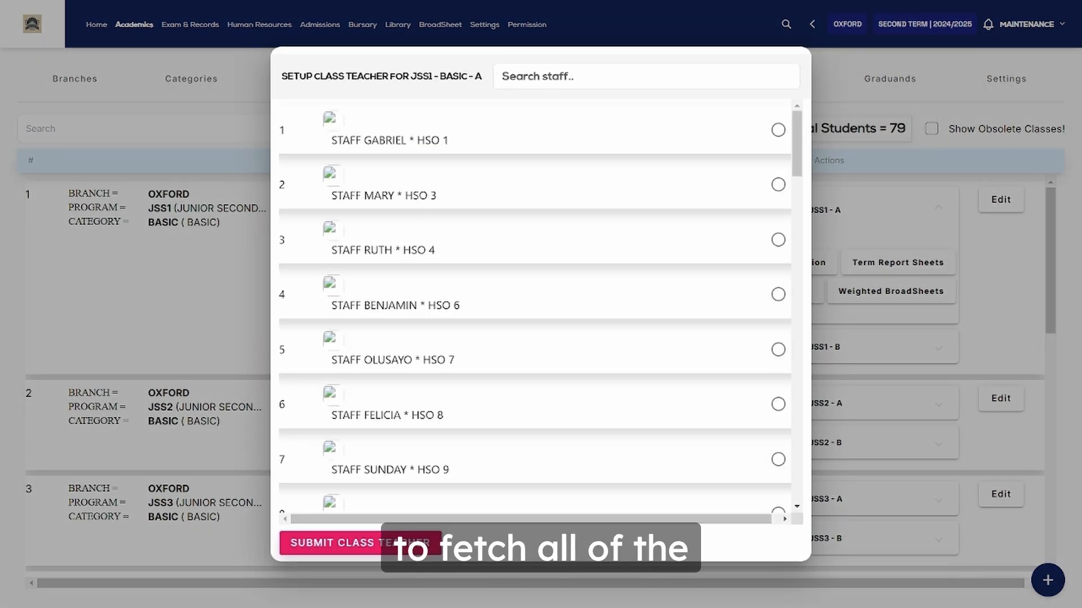
scroll(535, 304, "down", 20)
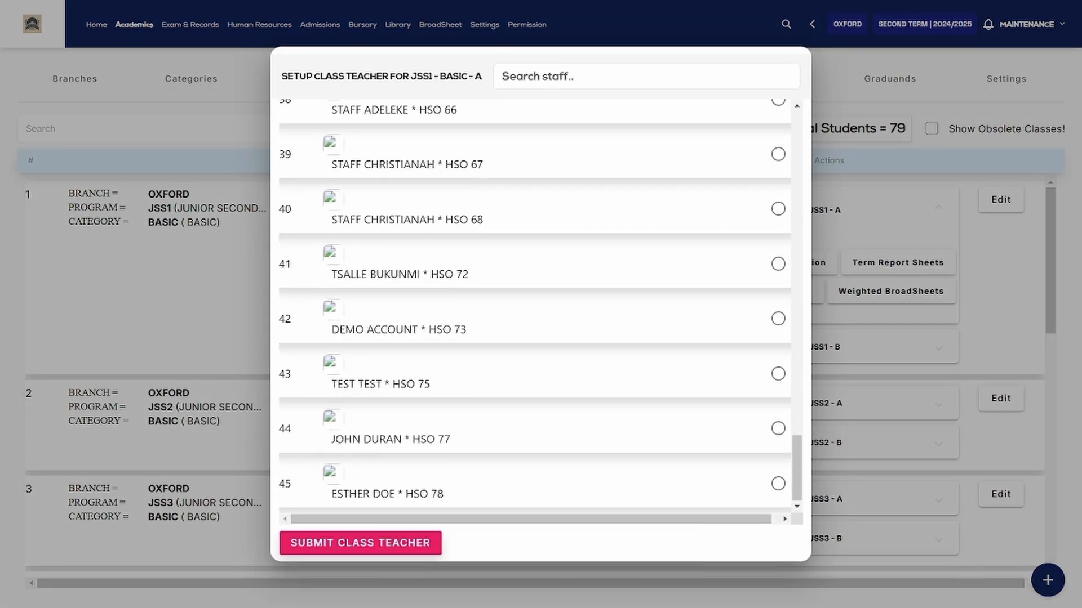
scroll(536, 304, "up", 15)
scroll(535, 304, "down", 15)
scroll(536, 304, "up", 20)
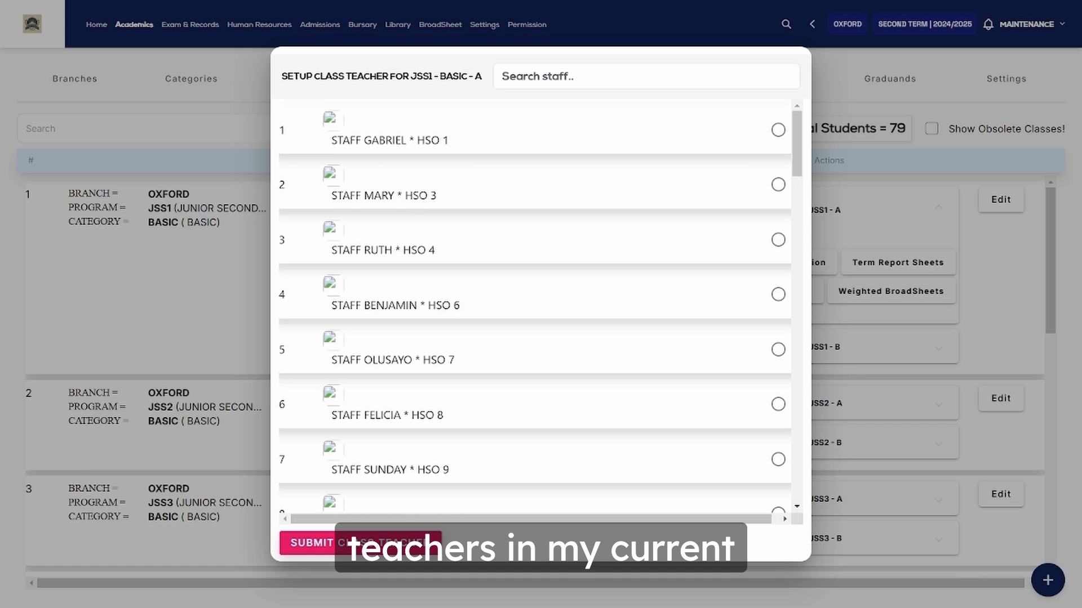
scroll(535, 304, "down", 6)
scroll(535, 304, "up", 6)
scroll(492, 166, "down", 1)
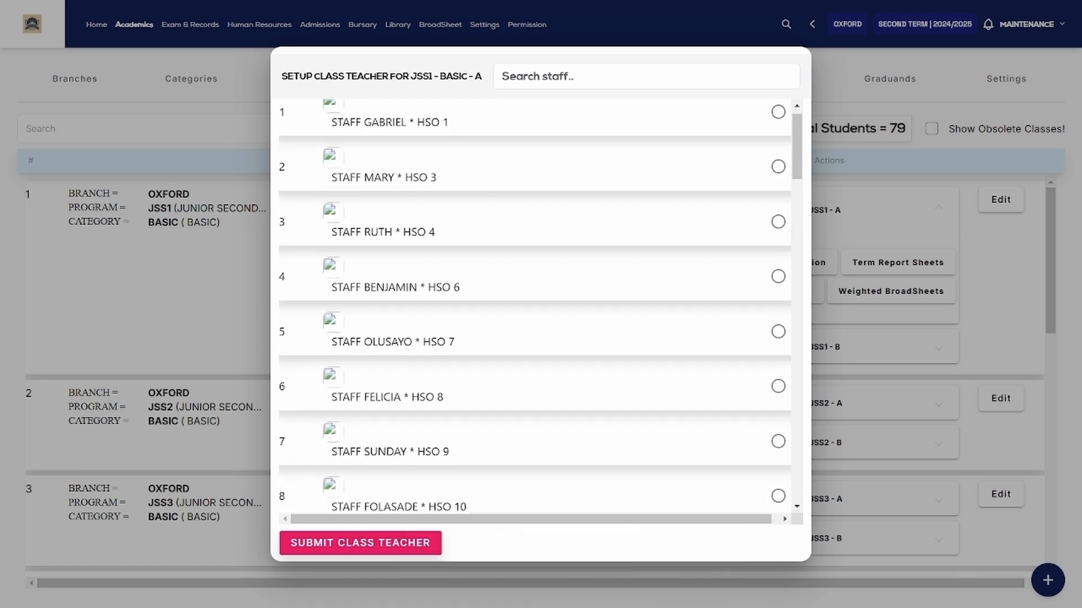
scroll(493, 167, "up", 1)
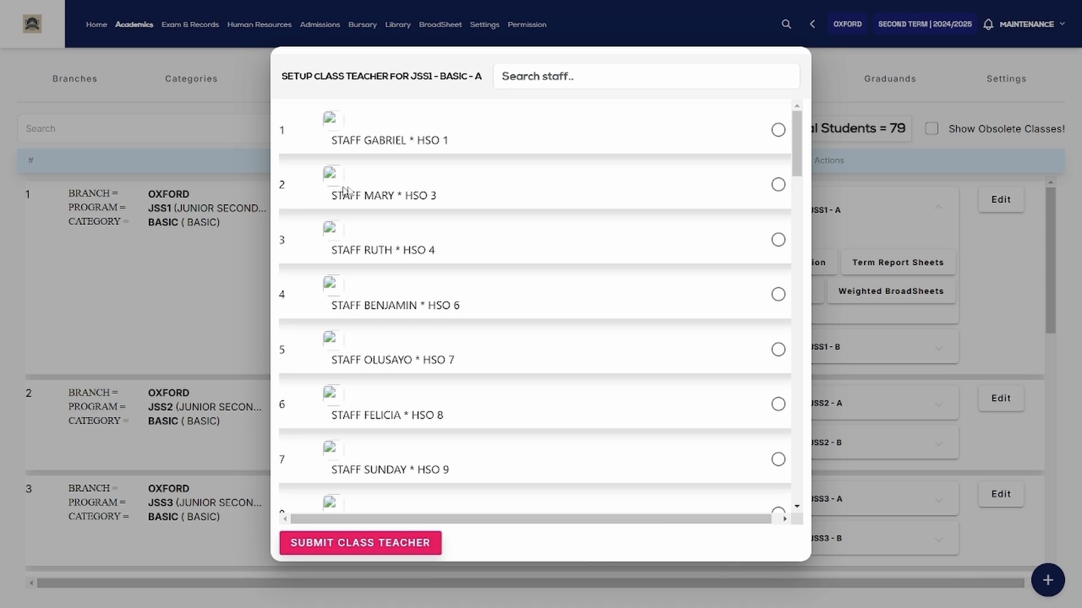
scroll(344, 200, "down", 20)
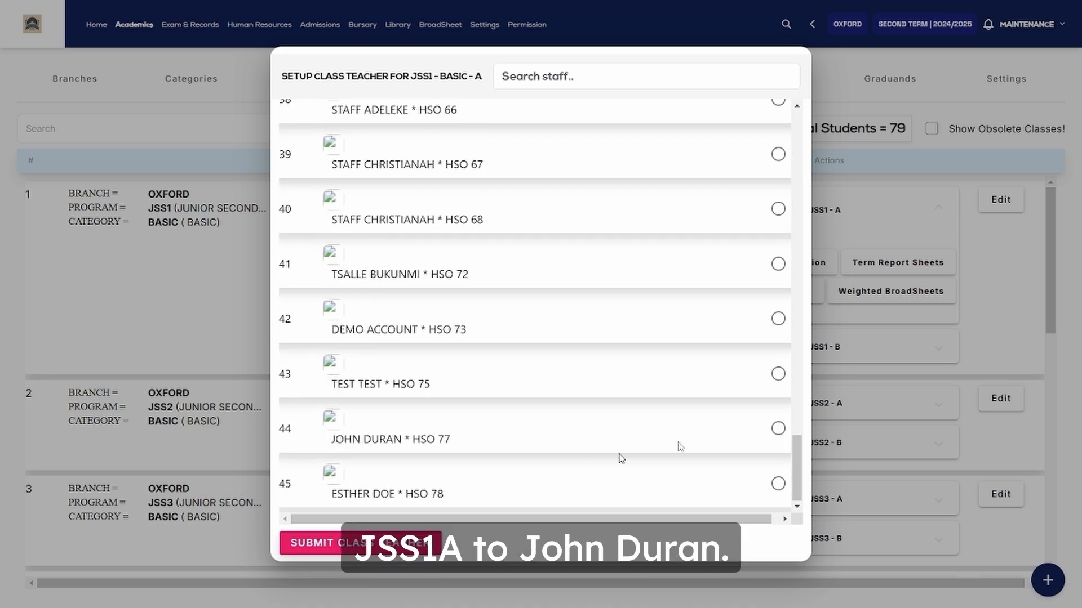
left_click(778, 429)
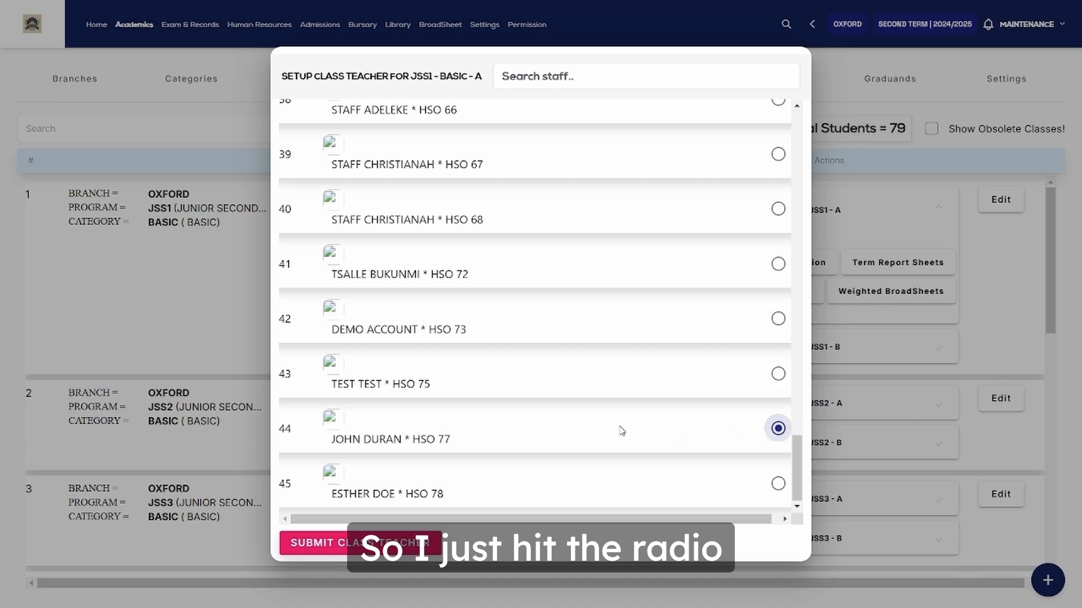
left_click(351, 543)
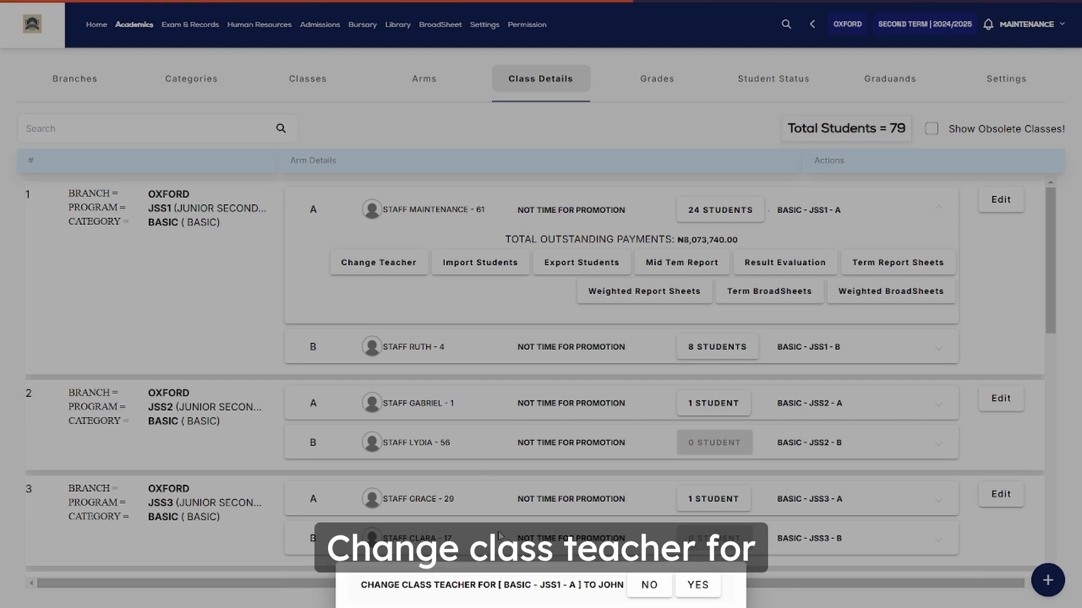
Confirm the JSS1 Basic A class-teacher change and return to the home dashboard
left_click(697, 589)
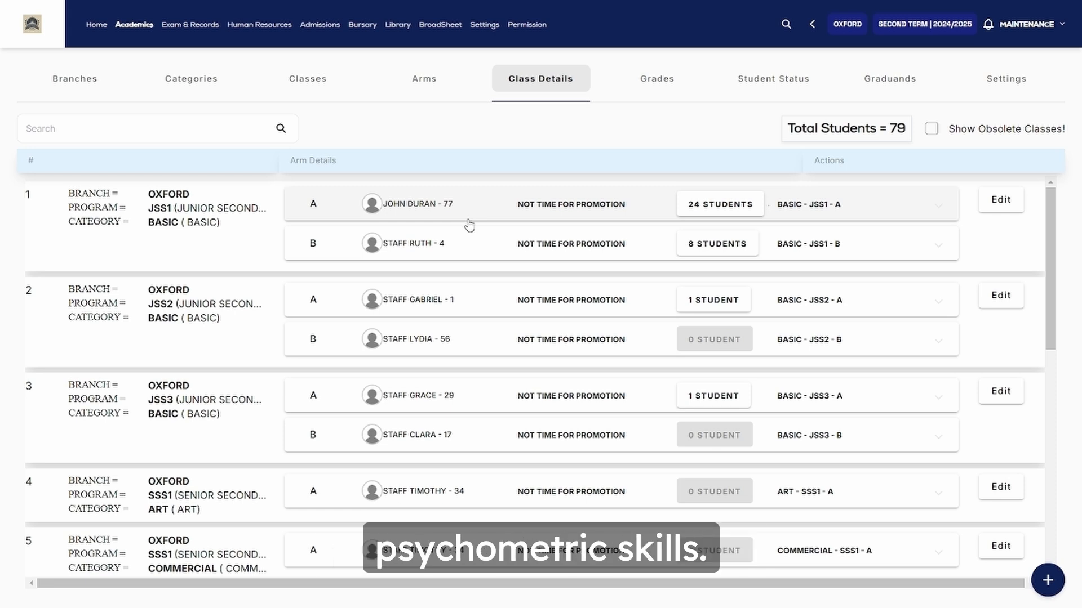
left_click(96, 27)
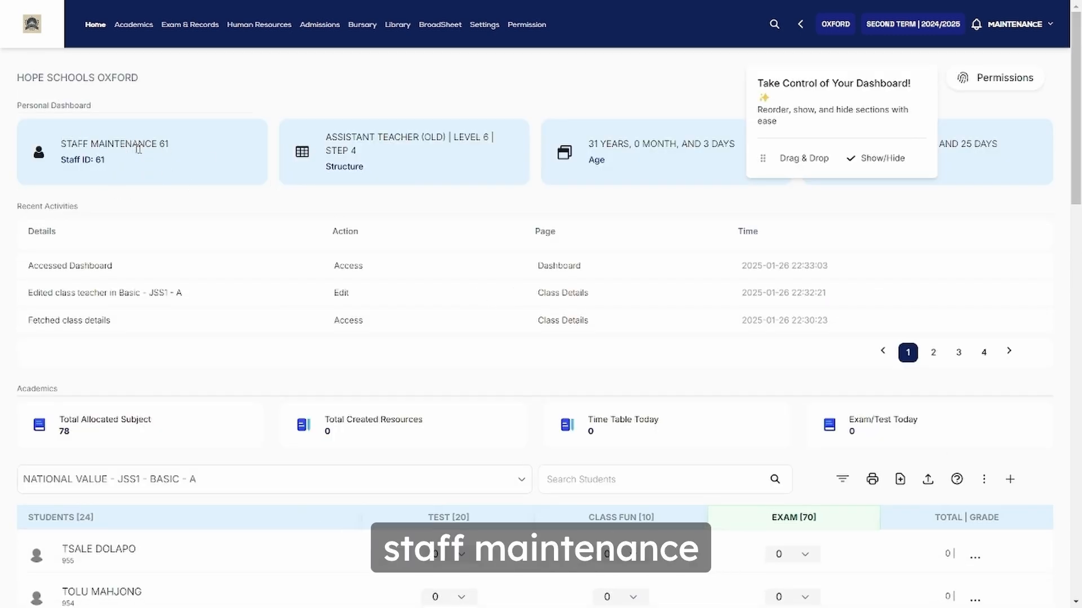
Scroll to the student scores table and open its subject/class dropdown
scroll(280, 302, "down", 1)
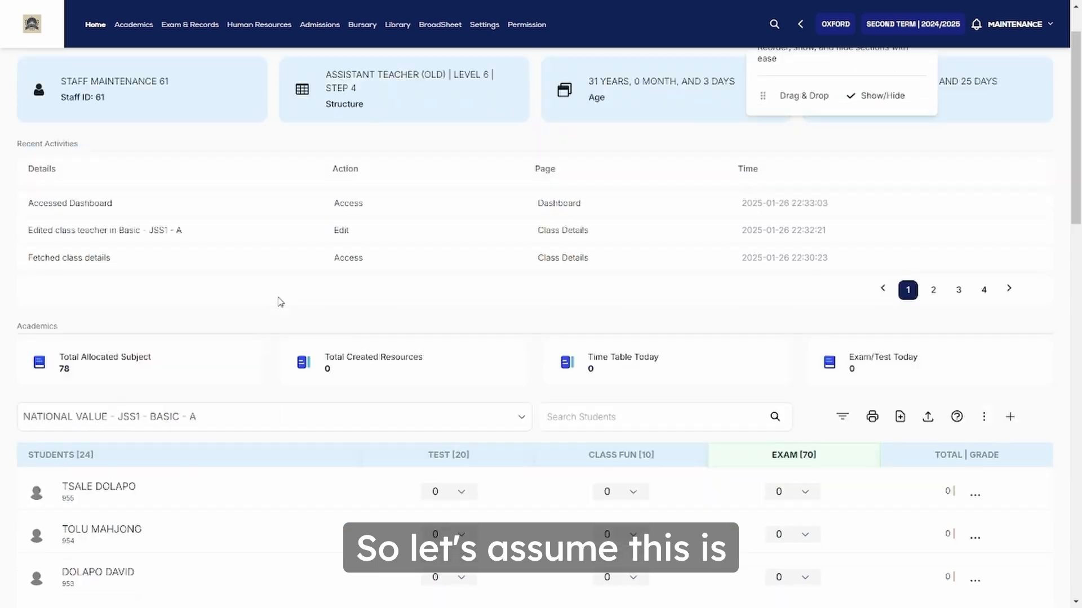
scroll(280, 302, "up", 1)
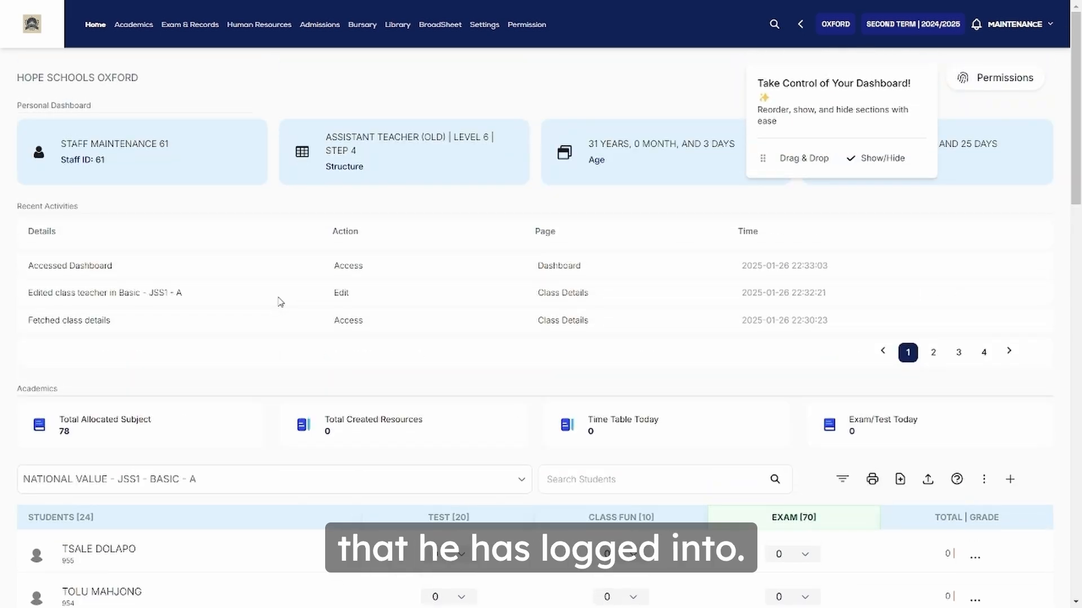
scroll(280, 302, "down", 2)
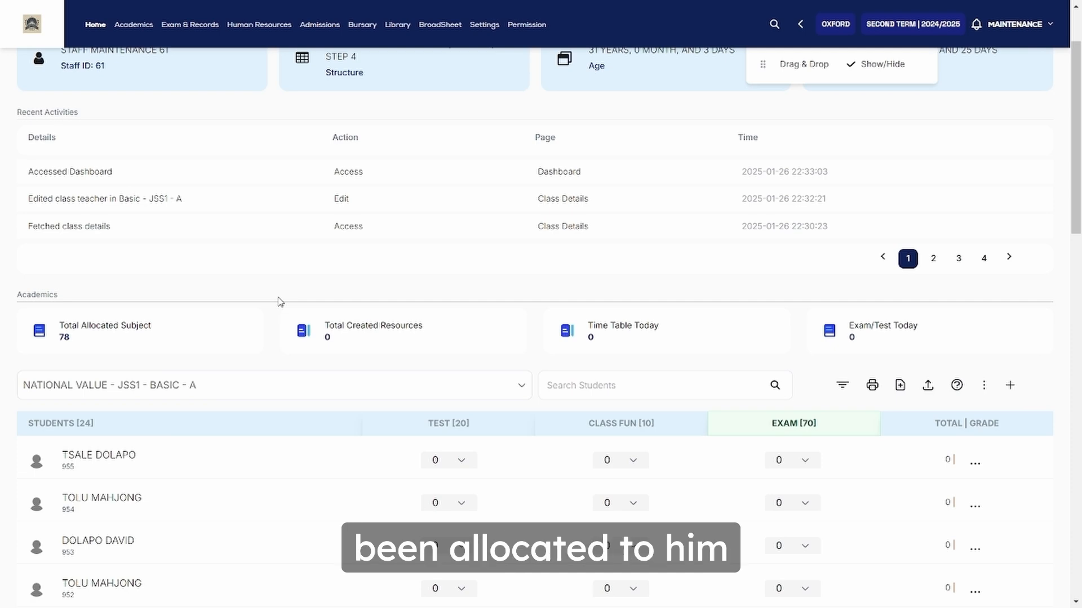
scroll(280, 301, "down", 3)
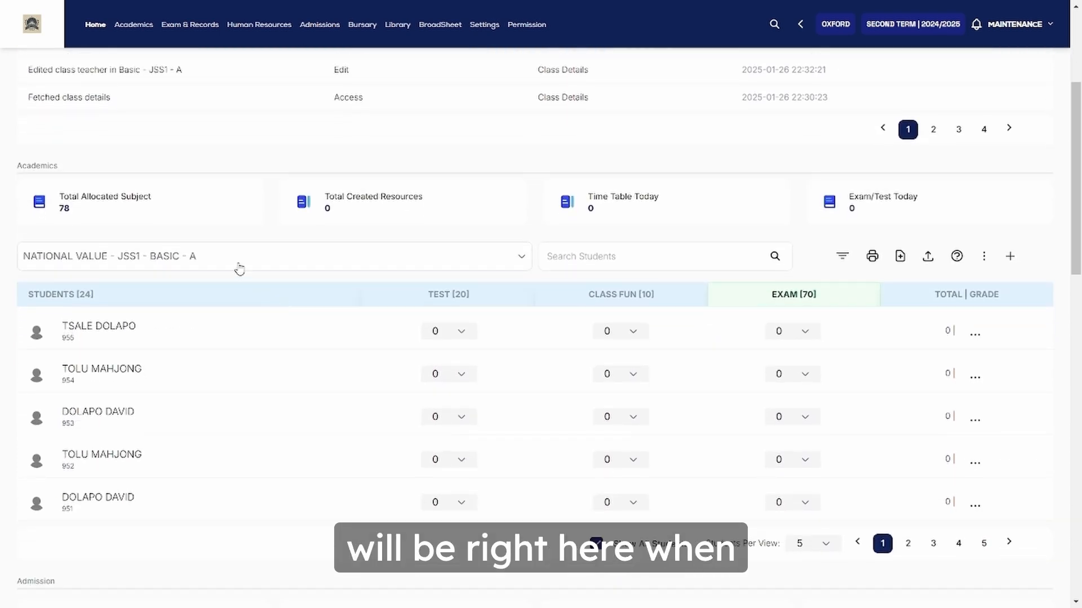
scroll(239, 269, "up", 1)
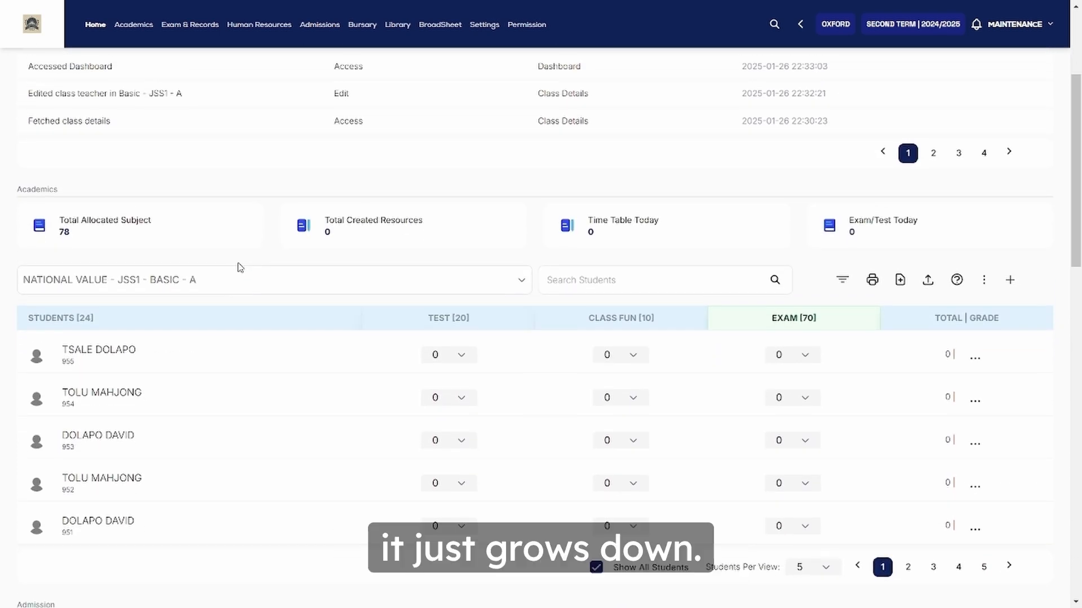
left_click(205, 285)
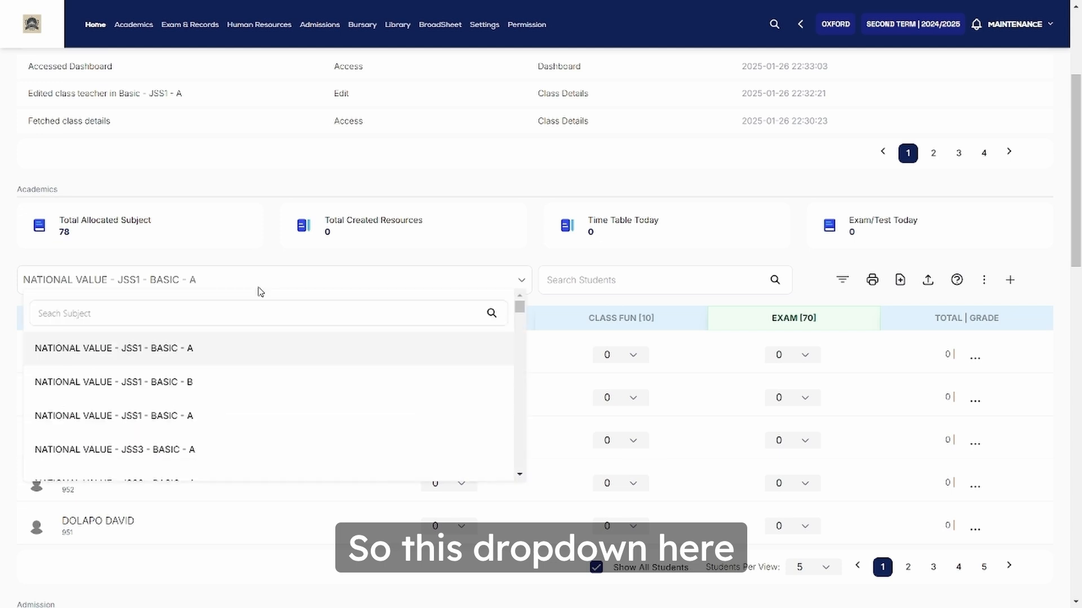
Browse the dashboard's score table and close the subject list unchanged
scroll(219, 375, "down", 5)
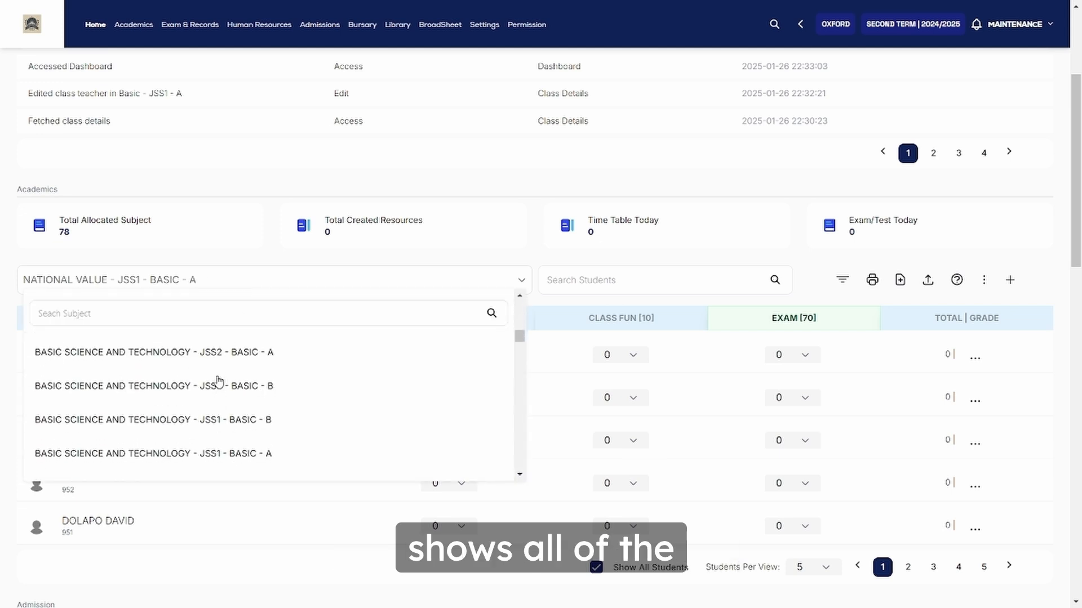
scroll(219, 383, "down", 5)
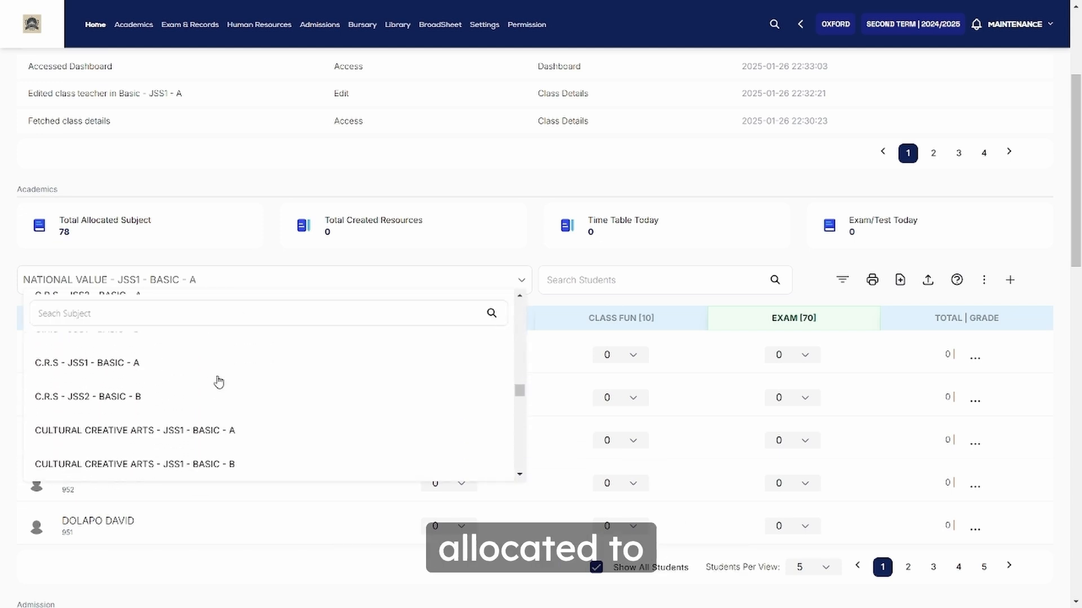
scroll(218, 382, "down", 10)
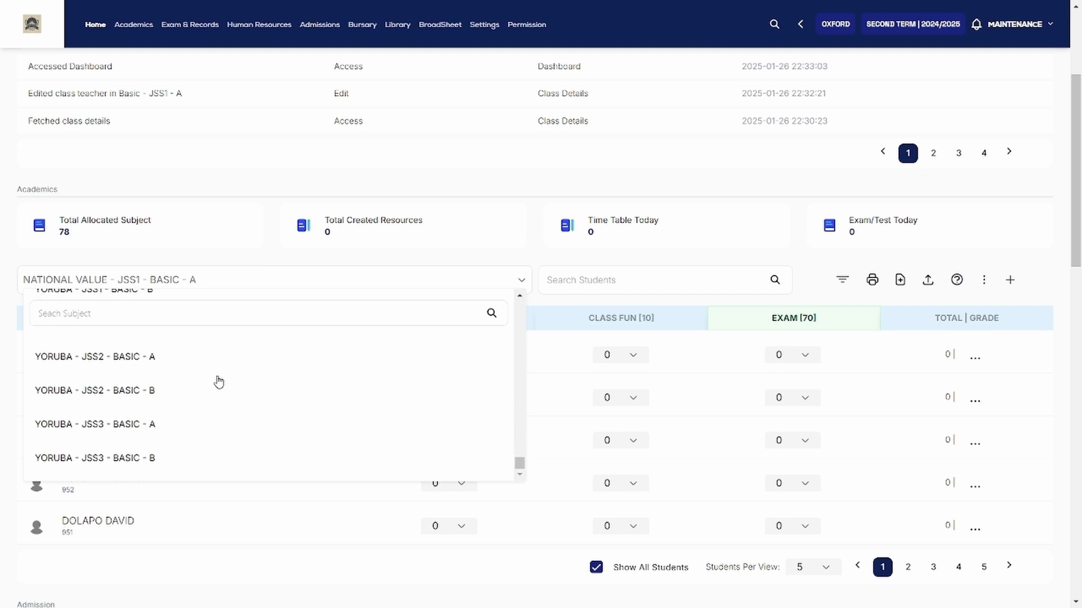
scroll(219, 382, "up", 20)
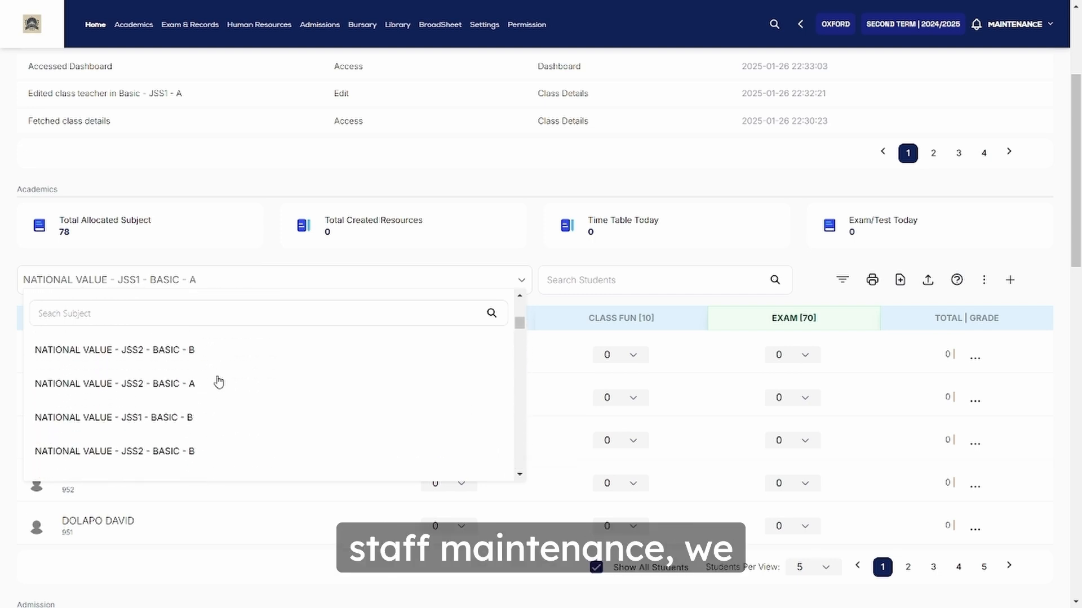
scroll(218, 382, "up", 1)
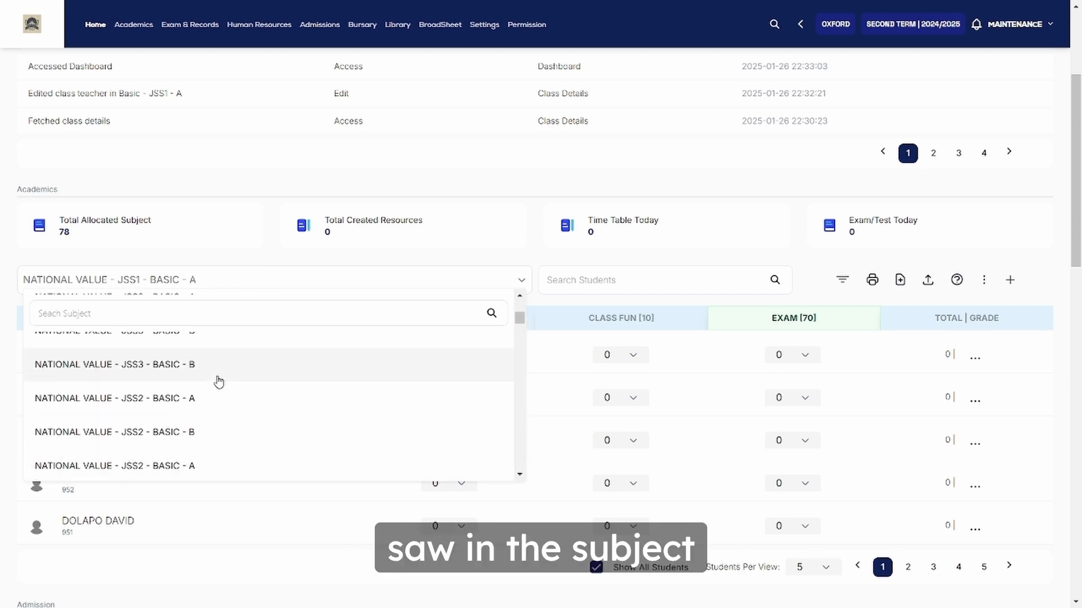
scroll(218, 383, "up", 3)
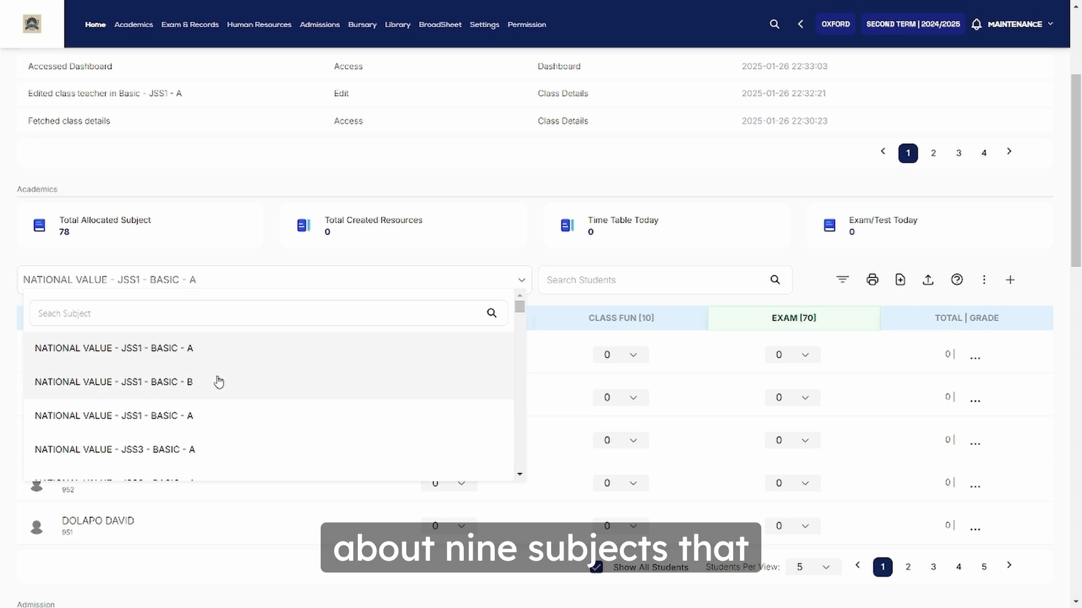
scroll(218, 382, "down", 3)
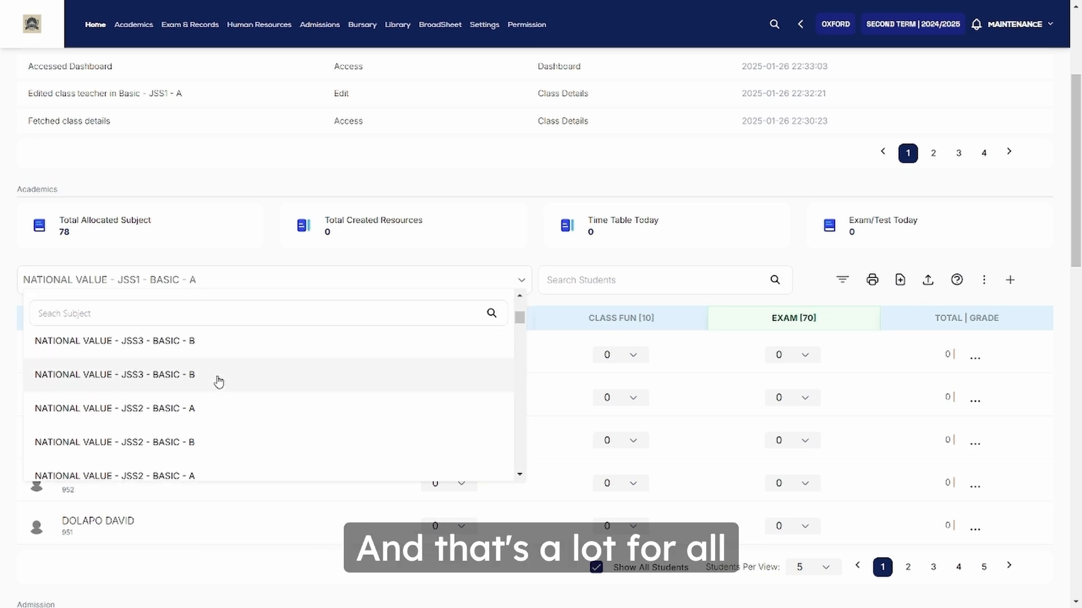
scroll(219, 383, "up", 2)
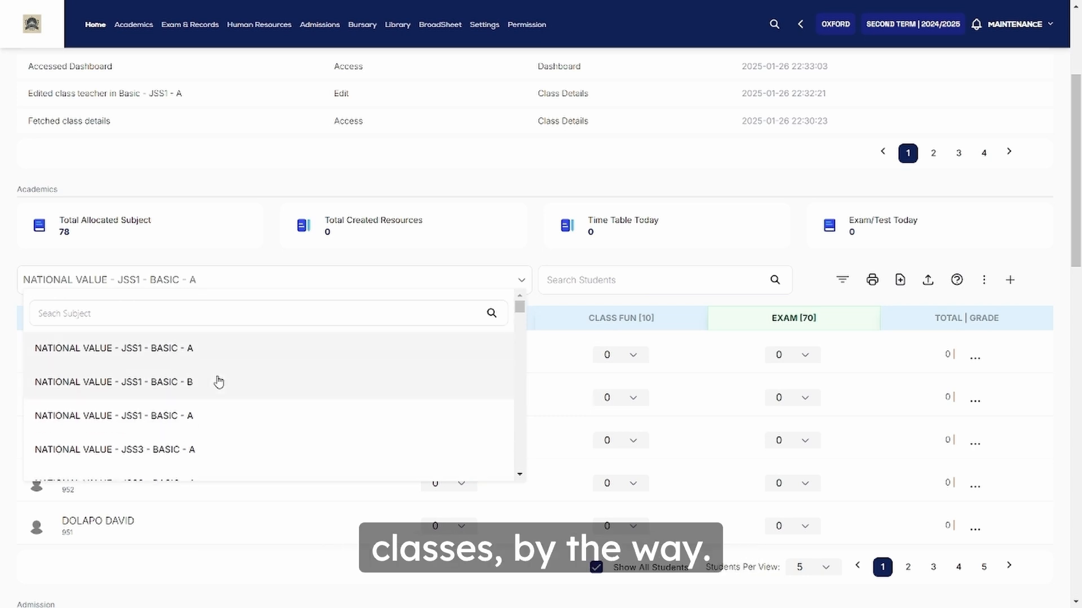
scroll(218, 383, "down", 1)
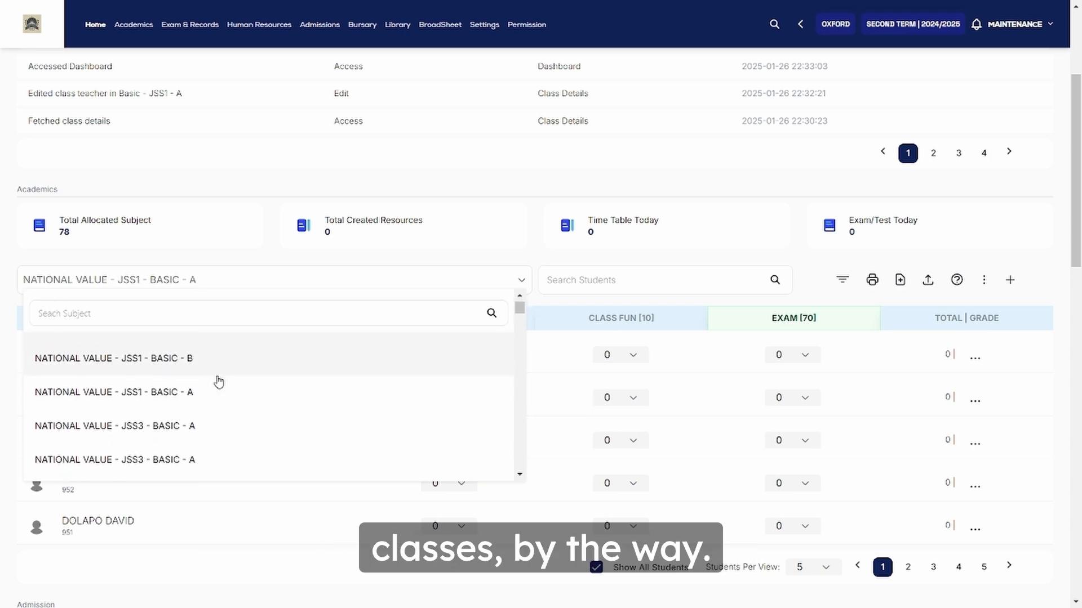
left_click(208, 289)
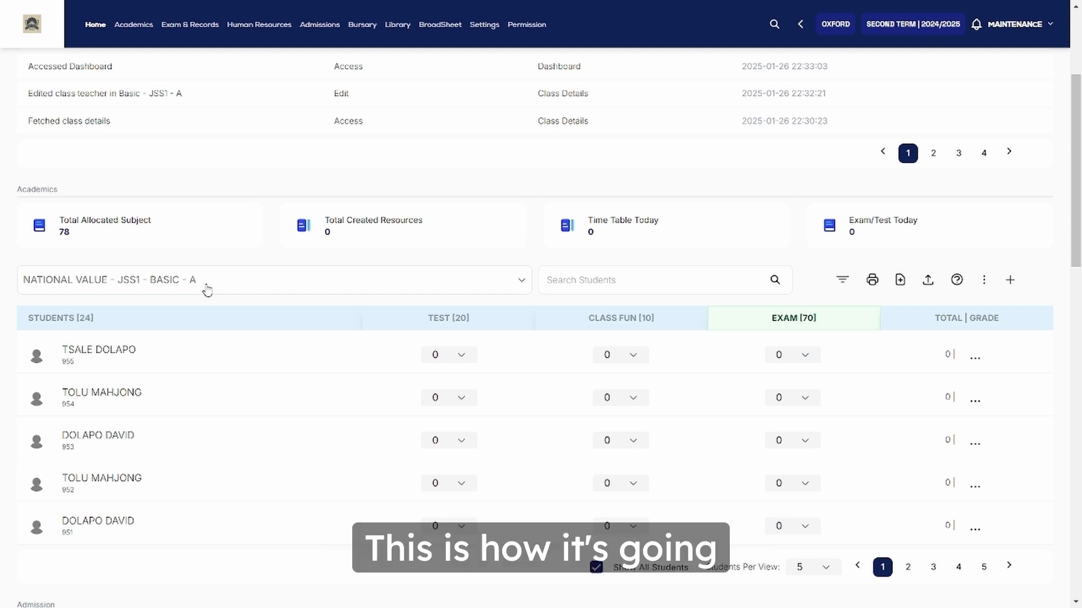
Load the NATIONAL VALUE - JSS1 - BASIC - A score sheet with its 24 students
left_click(206, 287)
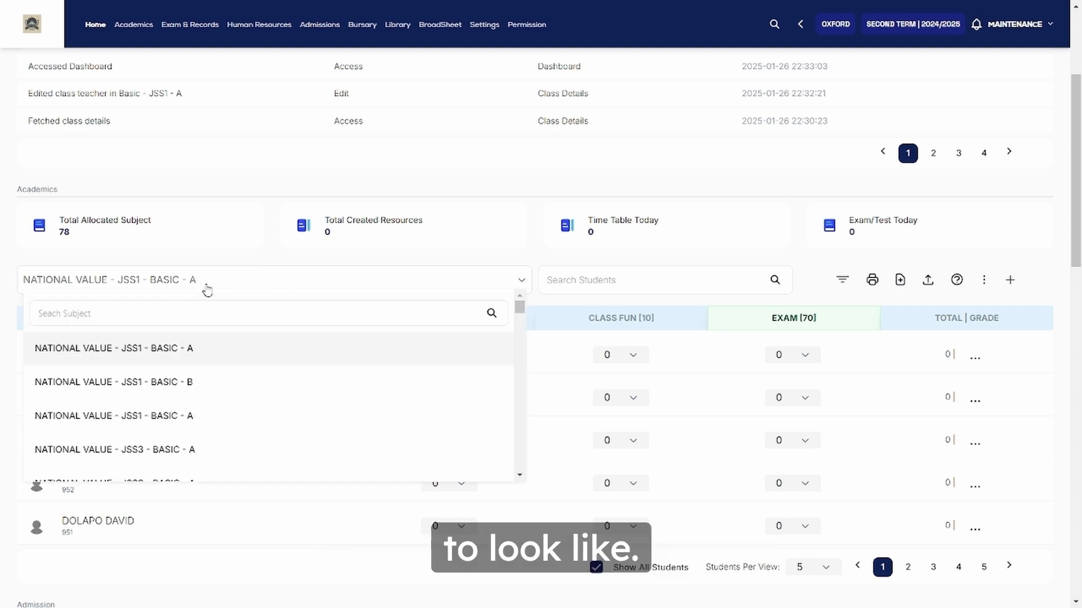
left_click(180, 352)
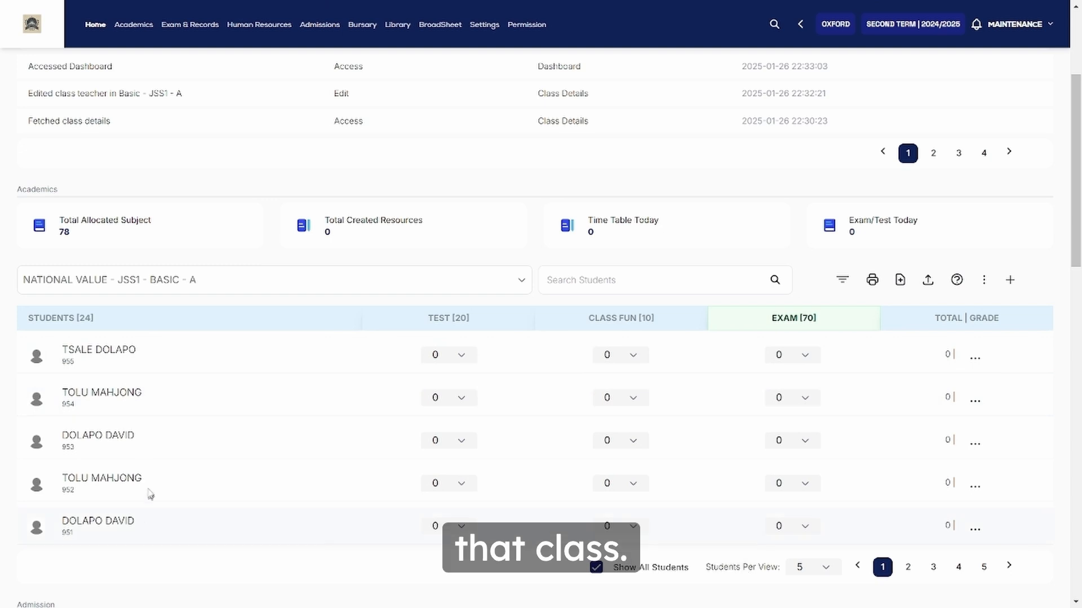
scroll(152, 485, "down", 1)
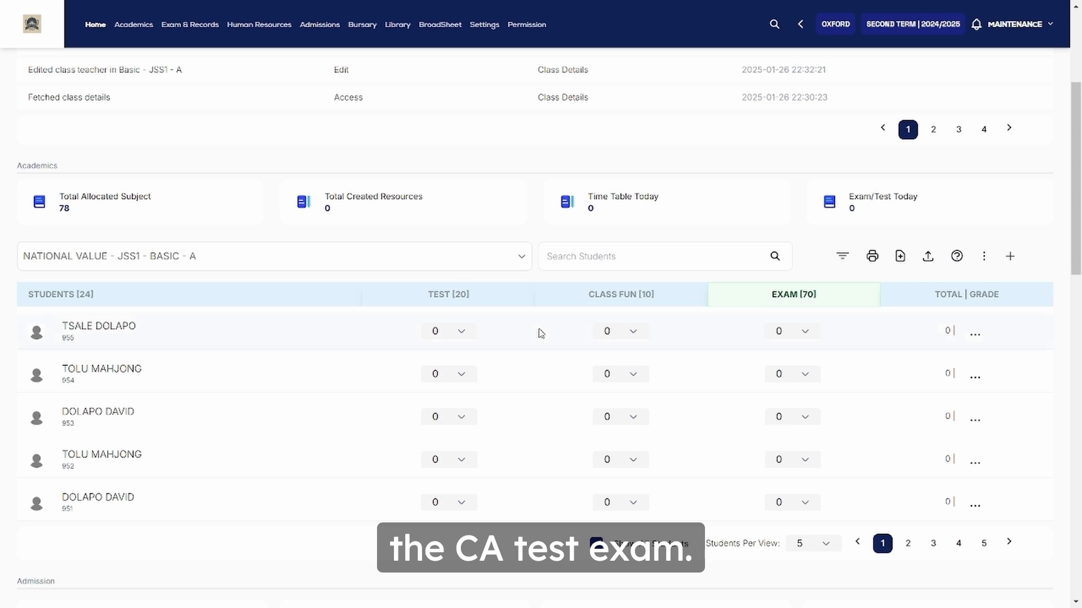
Give the first student Test 18, Class Fun 9 and Exam 68
left_click(442, 334)
scroll(442, 445, "down", 5)
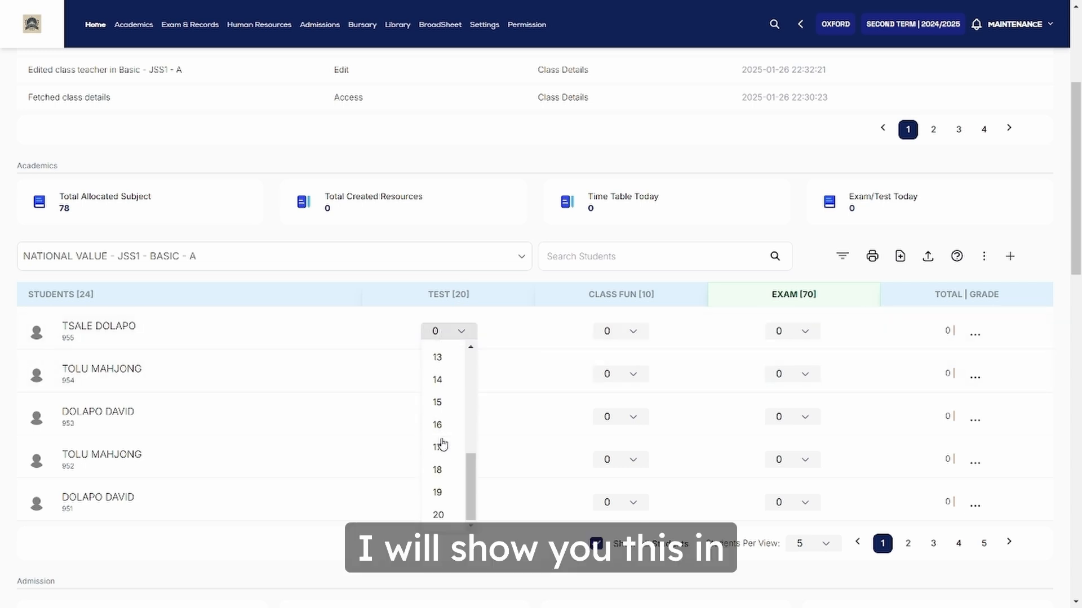
left_click(443, 472)
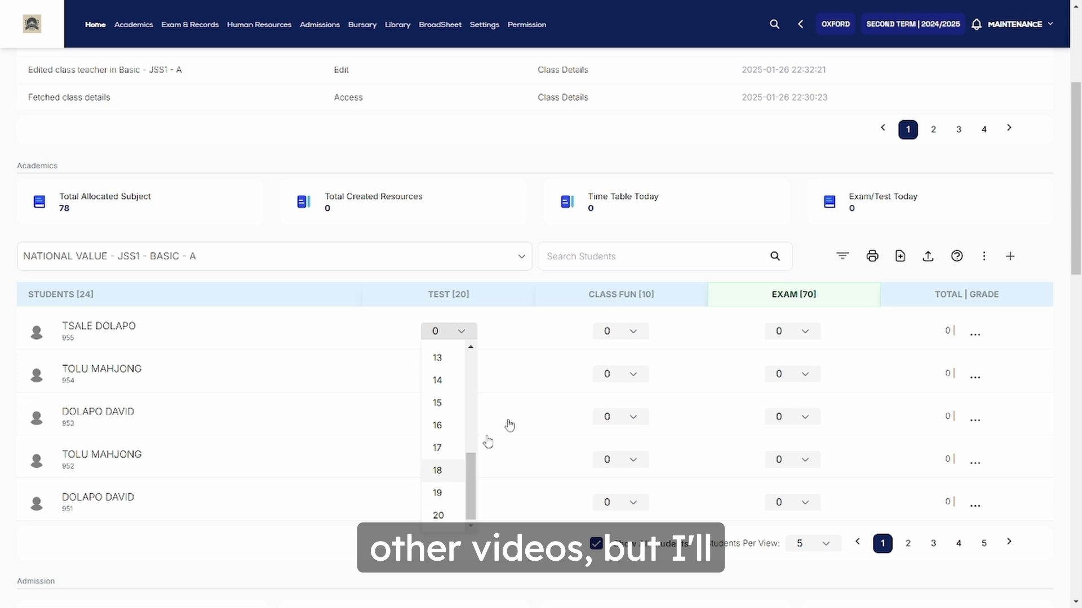
left_click(613, 337)
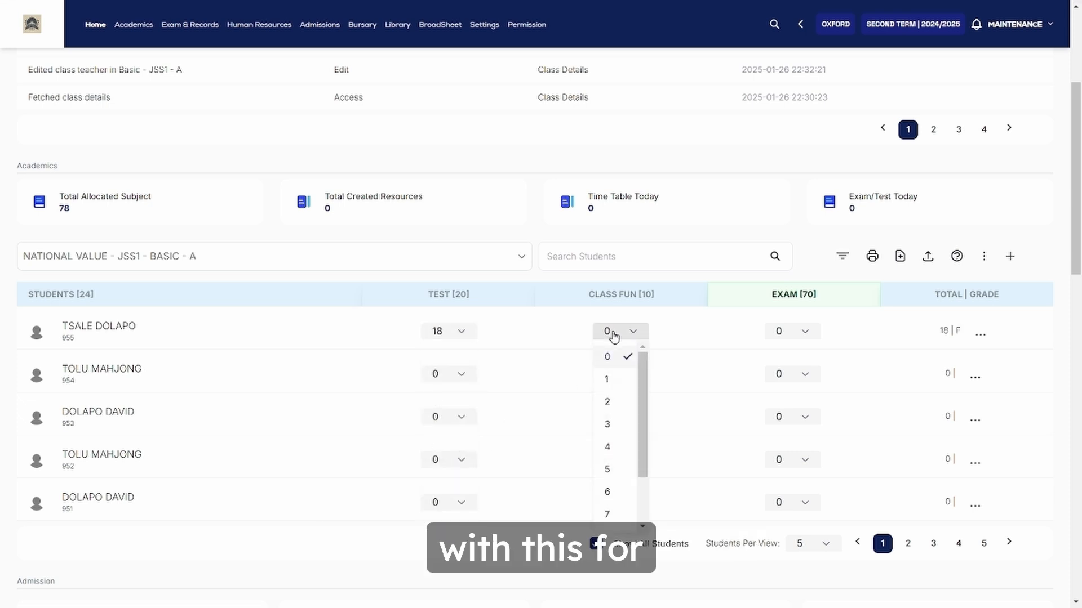
scroll(607, 445, "down", 2)
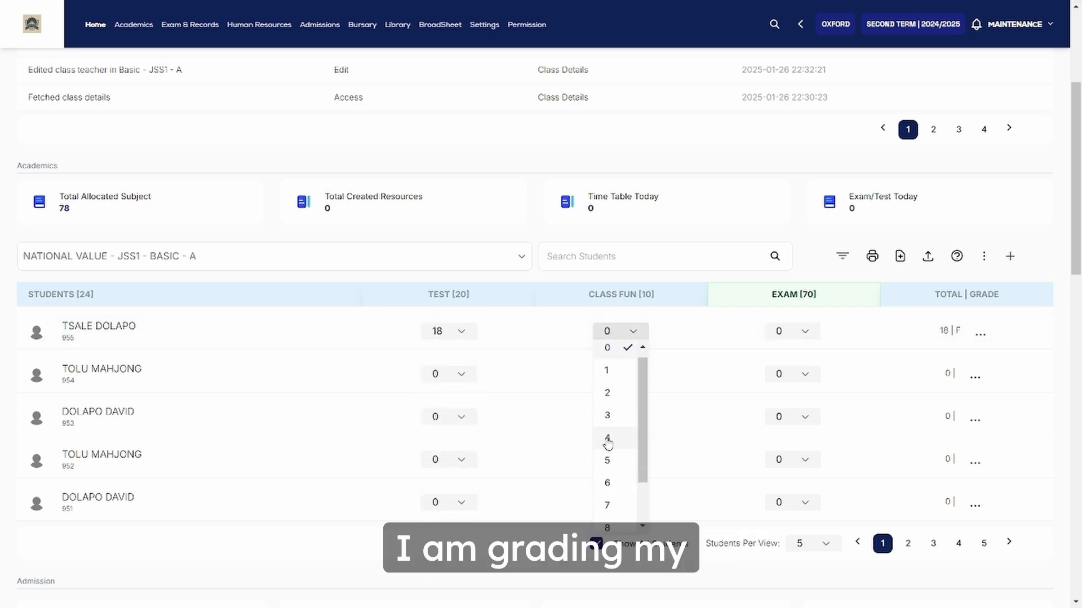
left_click(607, 491)
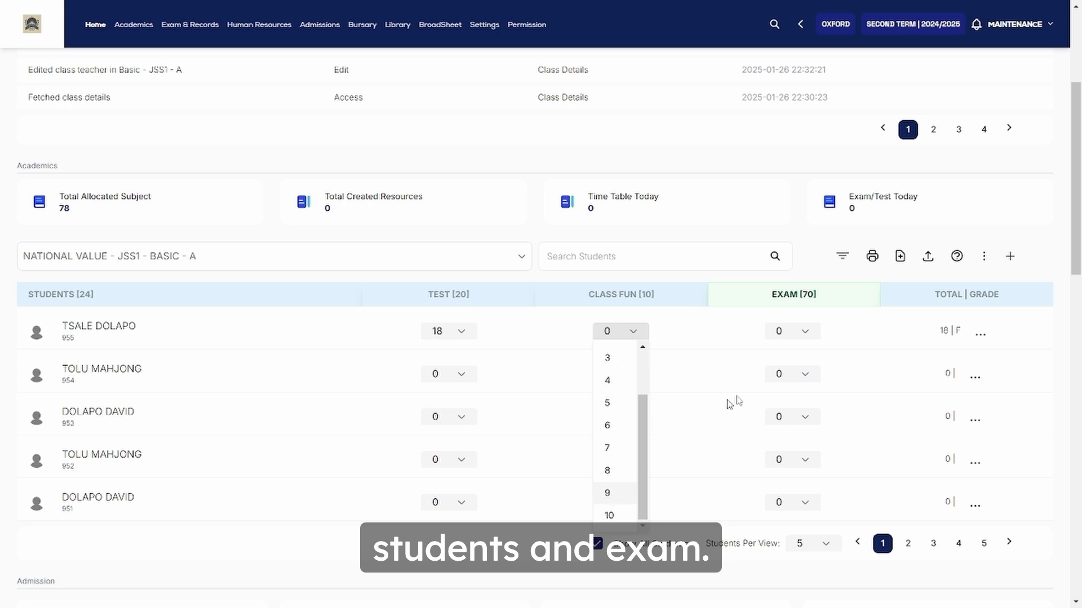
left_click(798, 332)
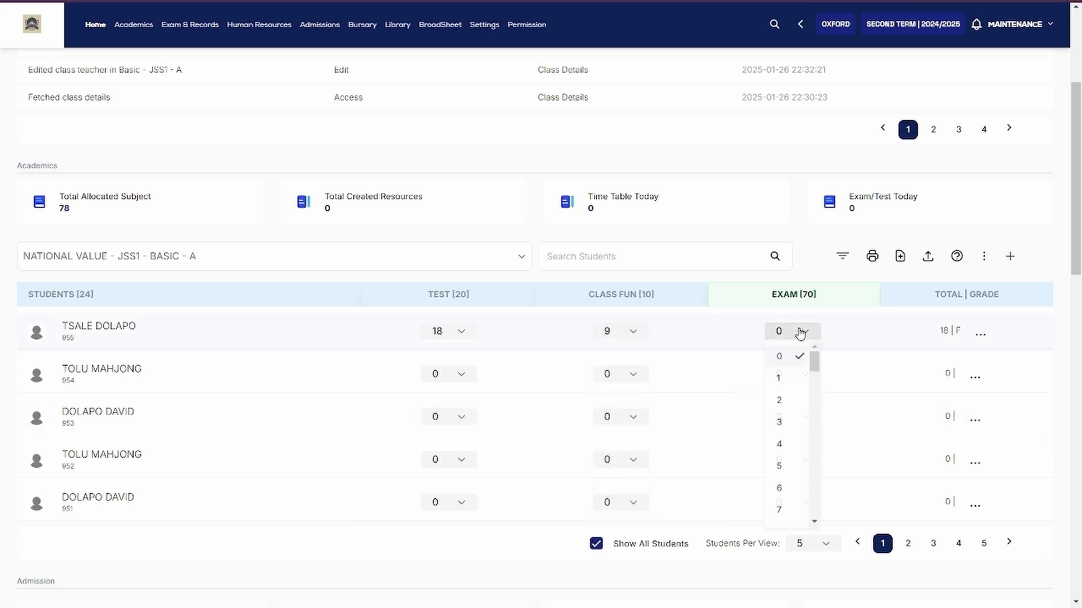
scroll(781, 417, "down", 15)
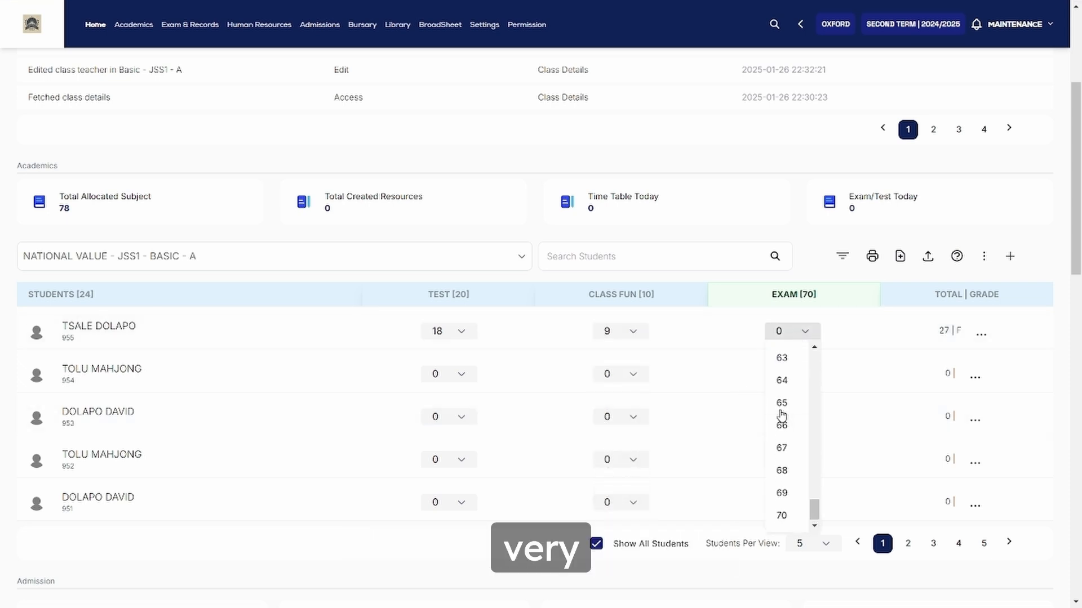
left_click(785, 474)
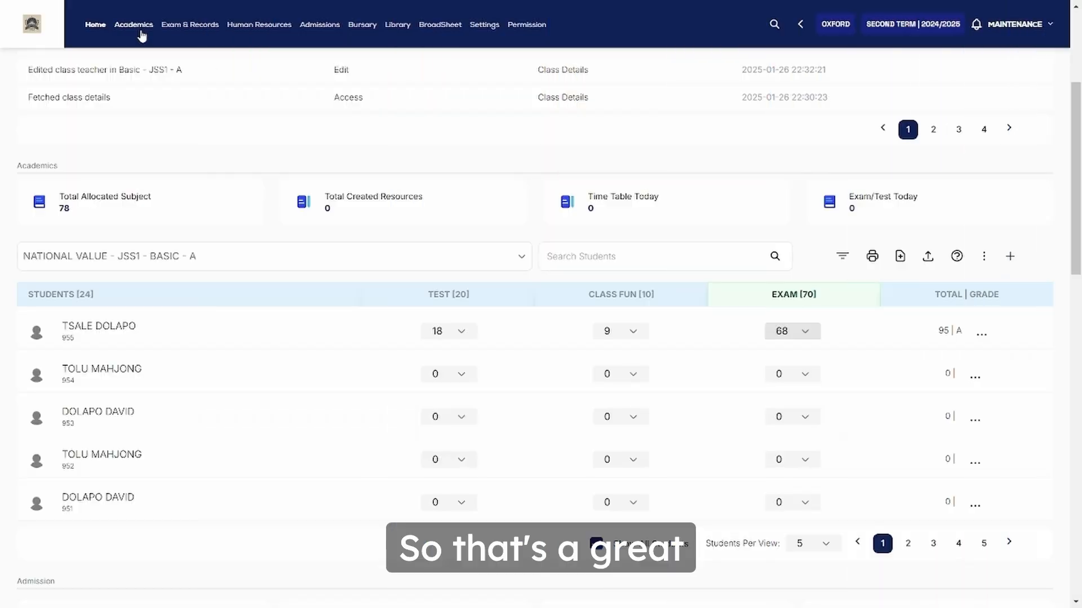
Go to Academics > Setup and show the Class Details listing
left_click(140, 32)
left_click(101, 100)
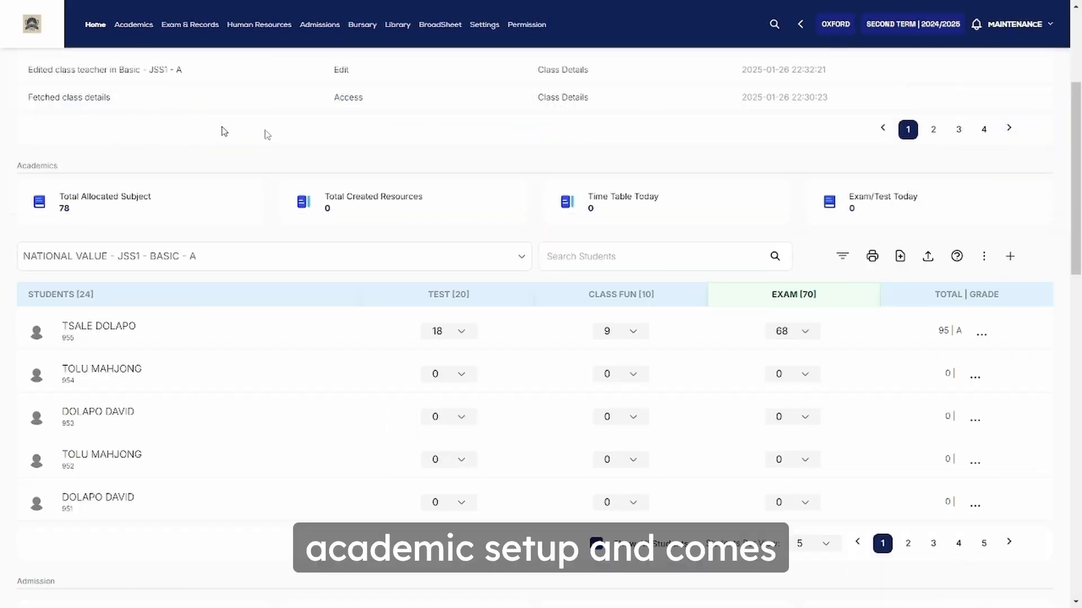
left_click(544, 93)
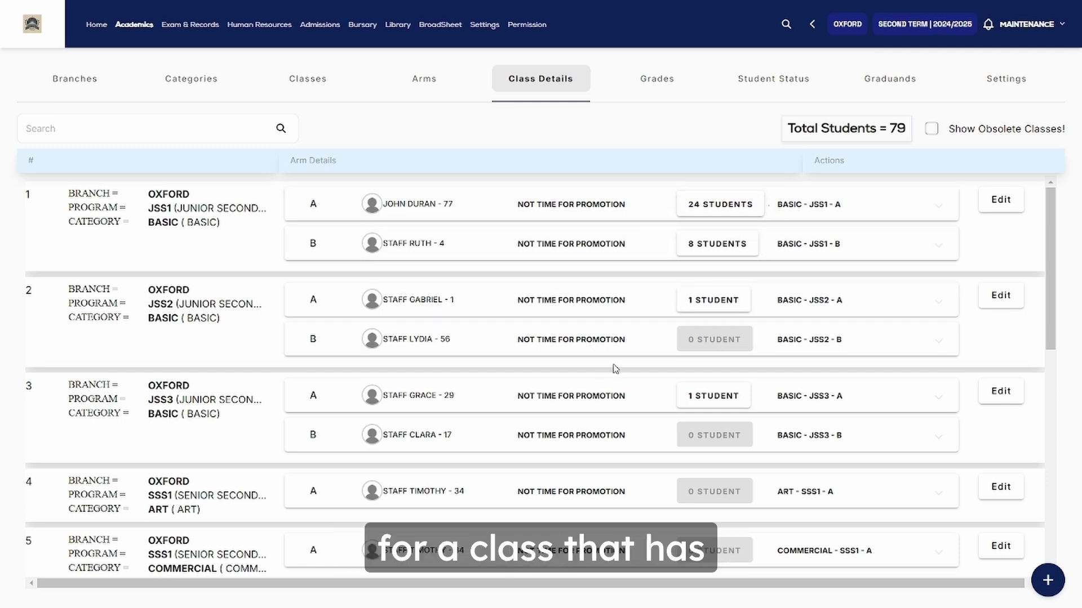
Expand JSS3 Basic B, showing 0 students and ₦570,890.50 outstanding payments
scroll(599, 347, "down", 2)
scroll(615, 369, "down", 1)
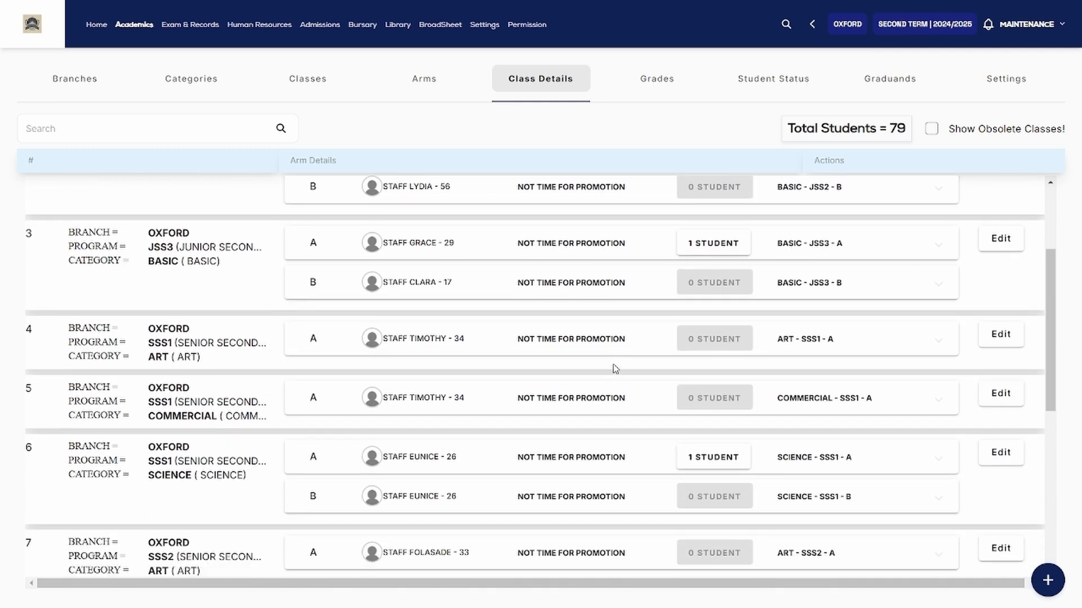
left_click(445, 289)
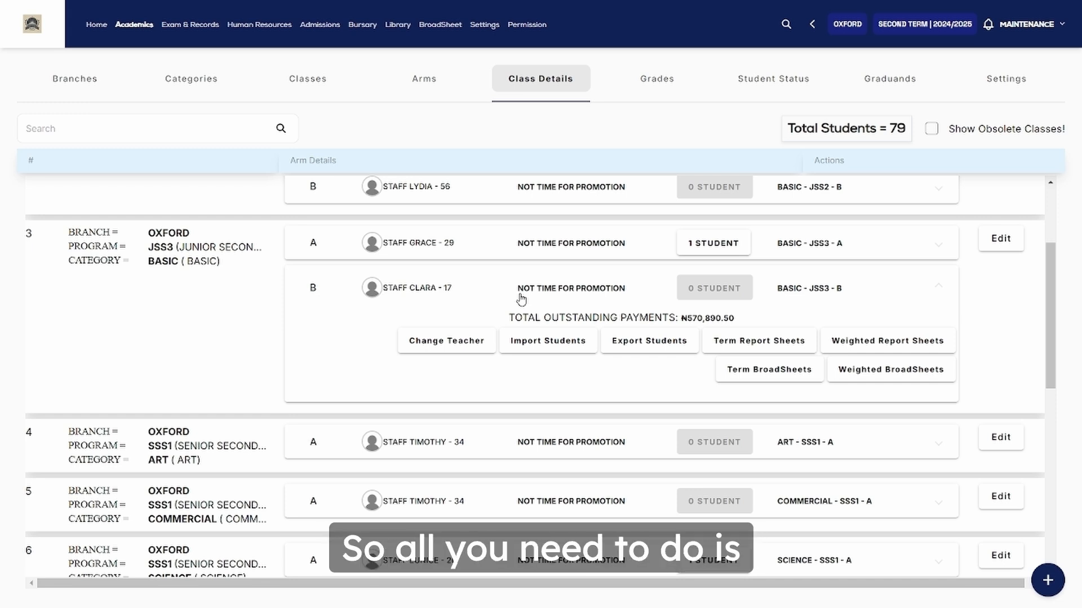
Download the JSS3 Basic B student import format template and close the import dialog
left_click(550, 344)
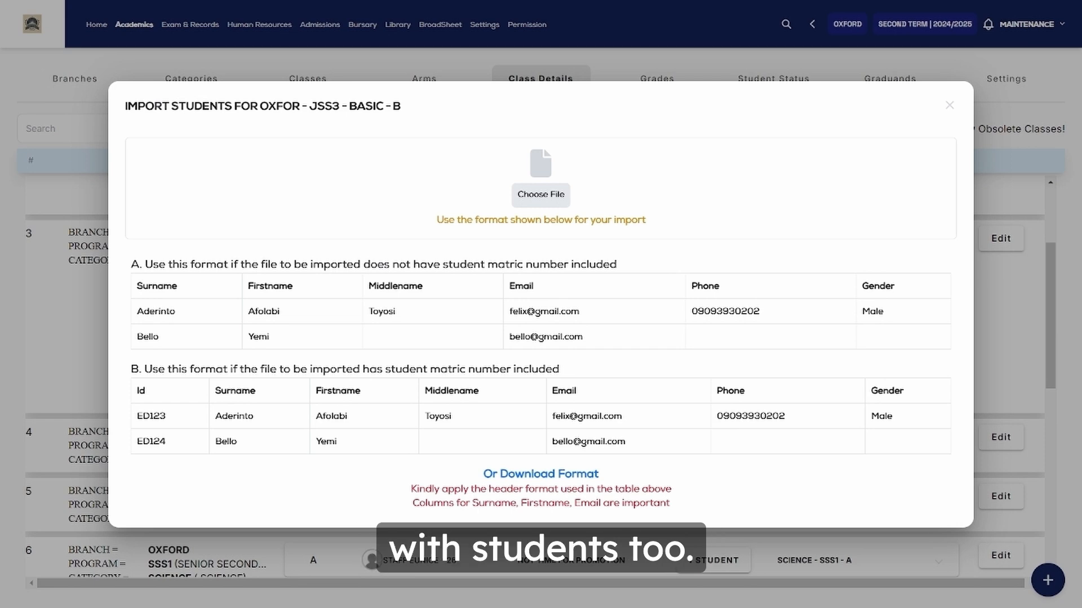
left_click(573, 475)
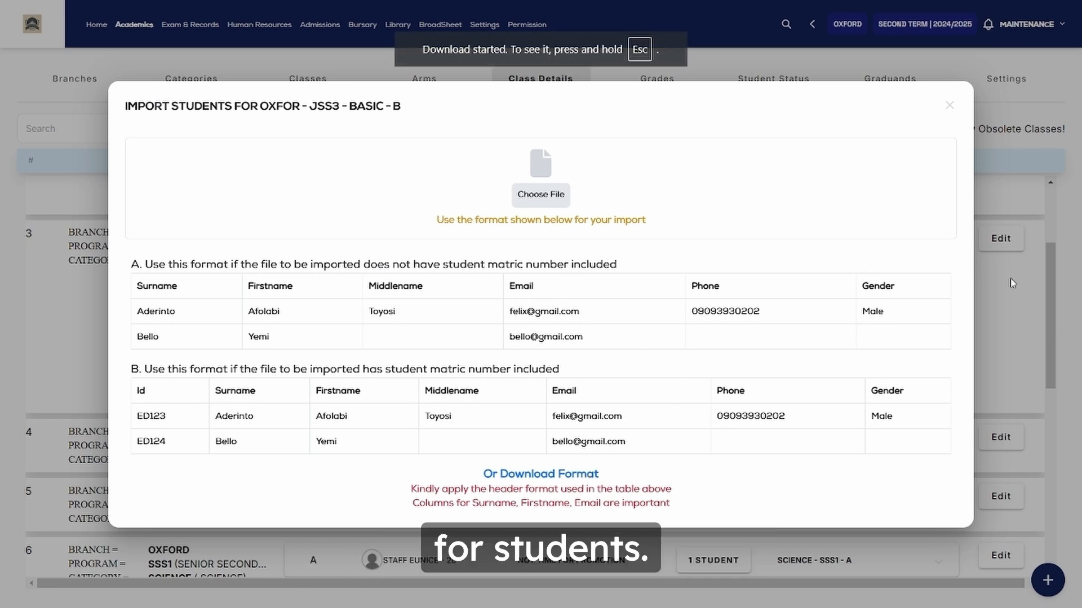
left_click(1006, 297)
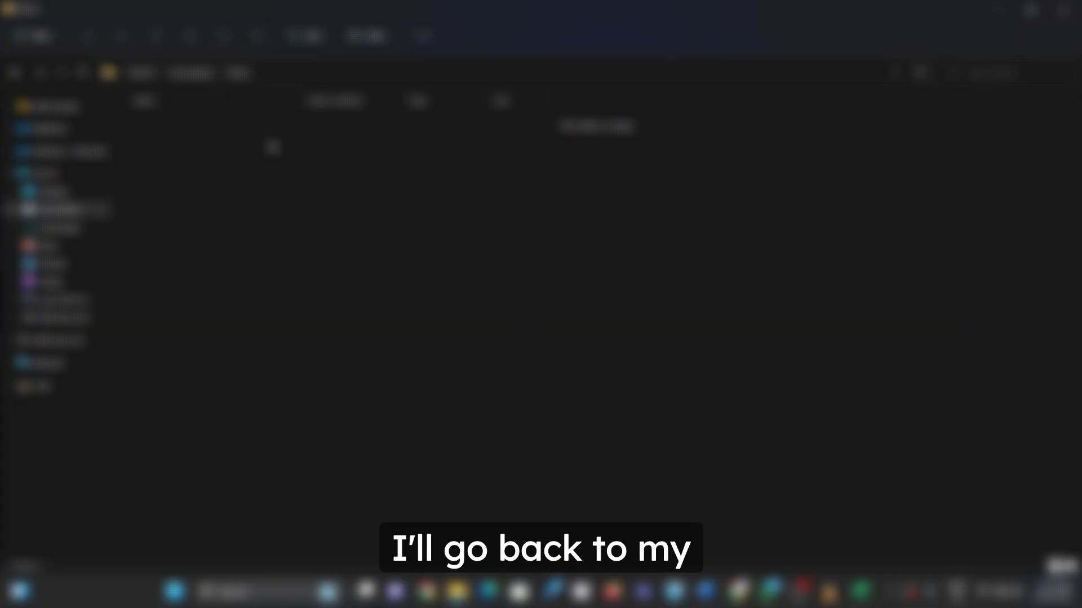
Open the downloaded Students for OXFOR - JSS3 - BASIC - B template in Excel
left_click(195, 73)
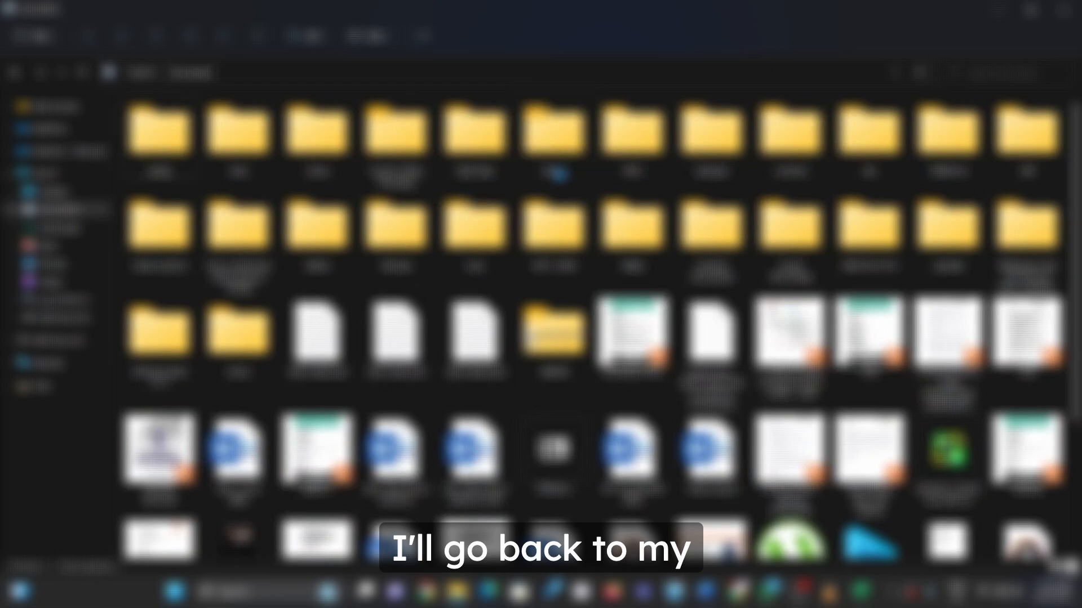
left_click(711, 163)
double_click(708, 156)
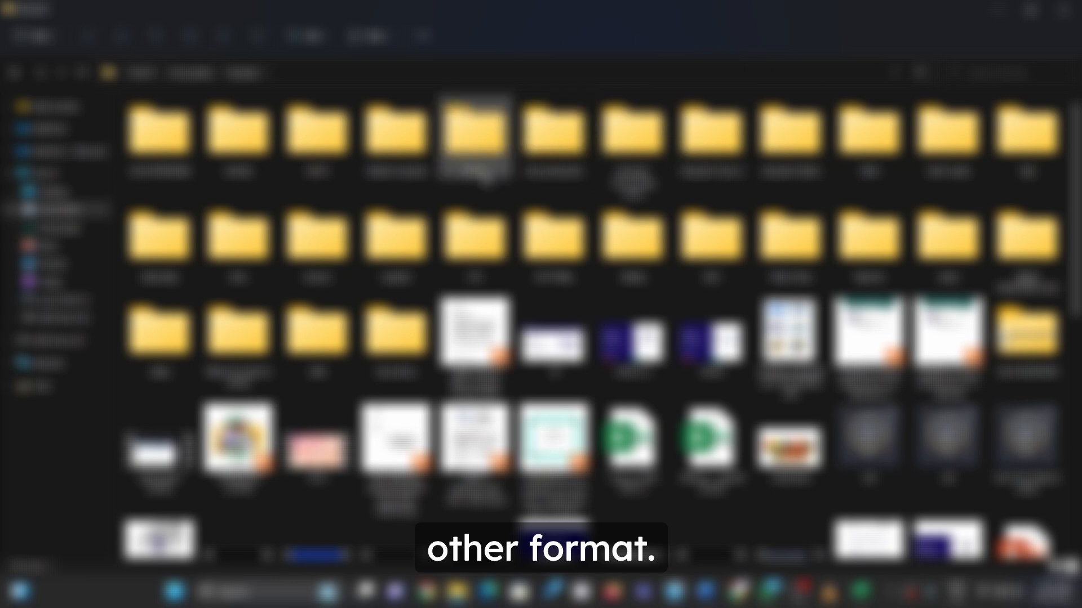
double_click(457, 171)
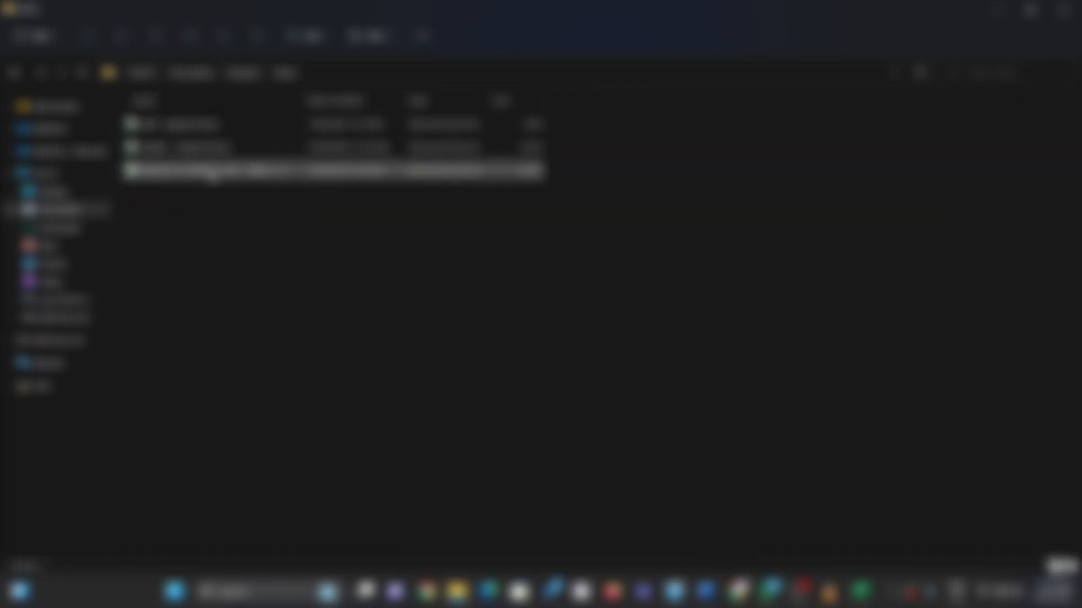
left_click(214, 172)
double_click(215, 172)
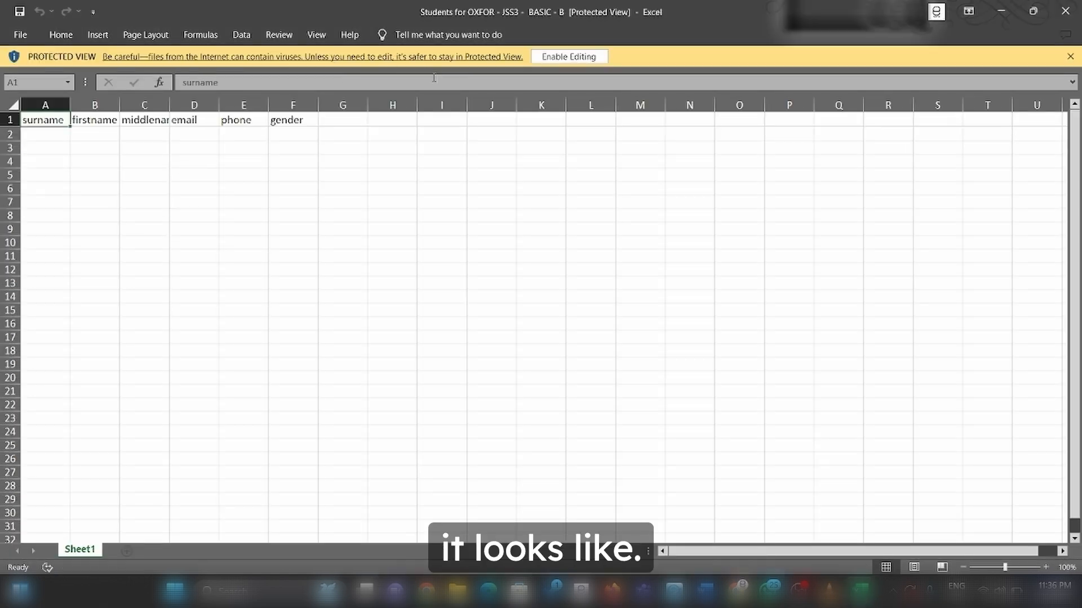
Enable editing and look over row 2's firstname, middlename, email, phone and gender cells
left_click(558, 59)
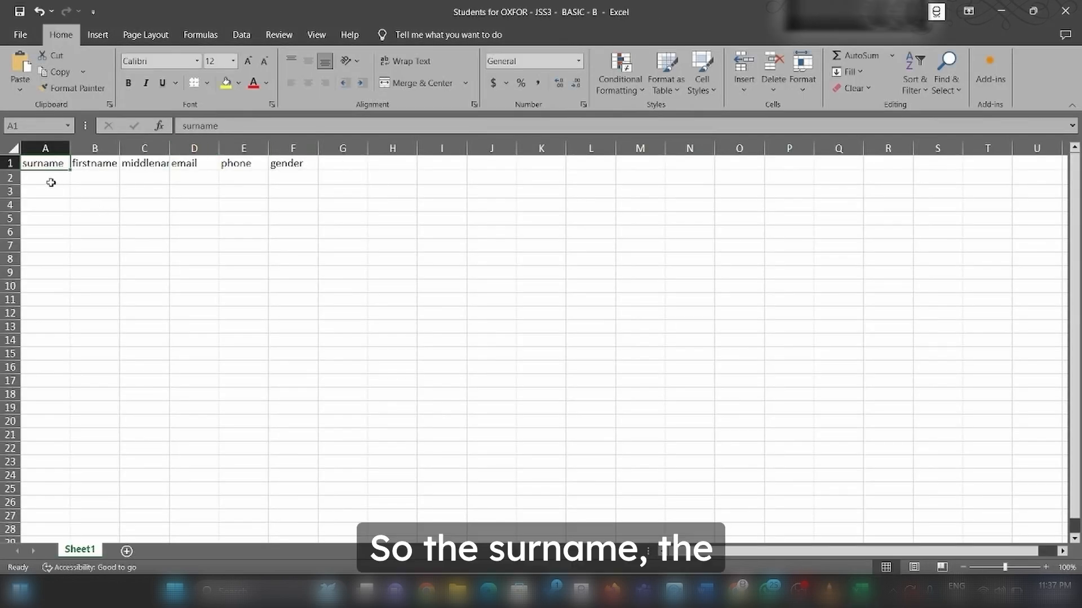
left_click(101, 178)
left_click(146, 180)
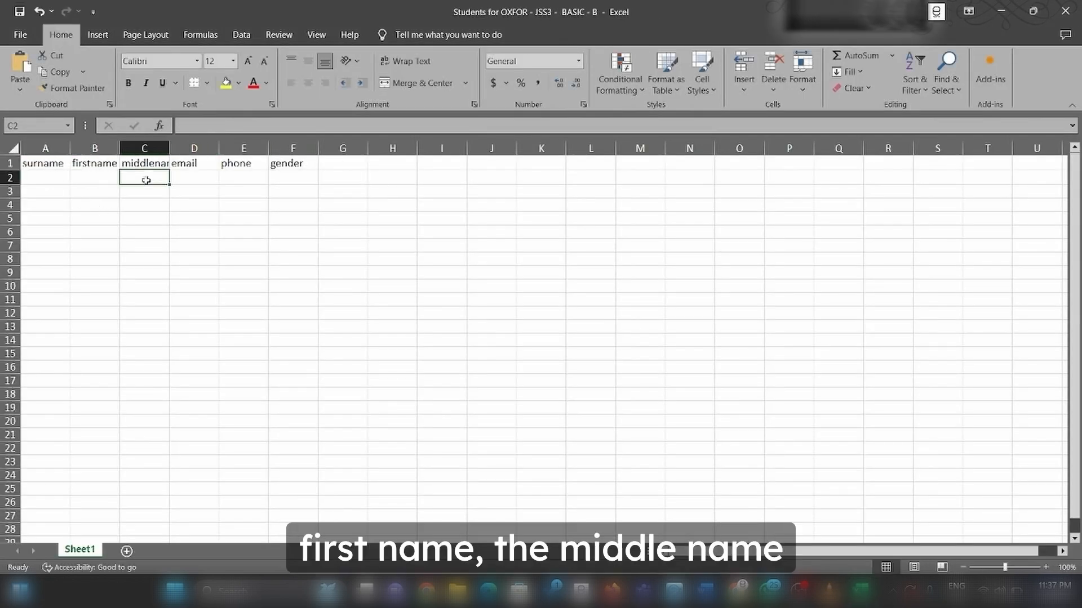
left_click(195, 179)
left_click(235, 177)
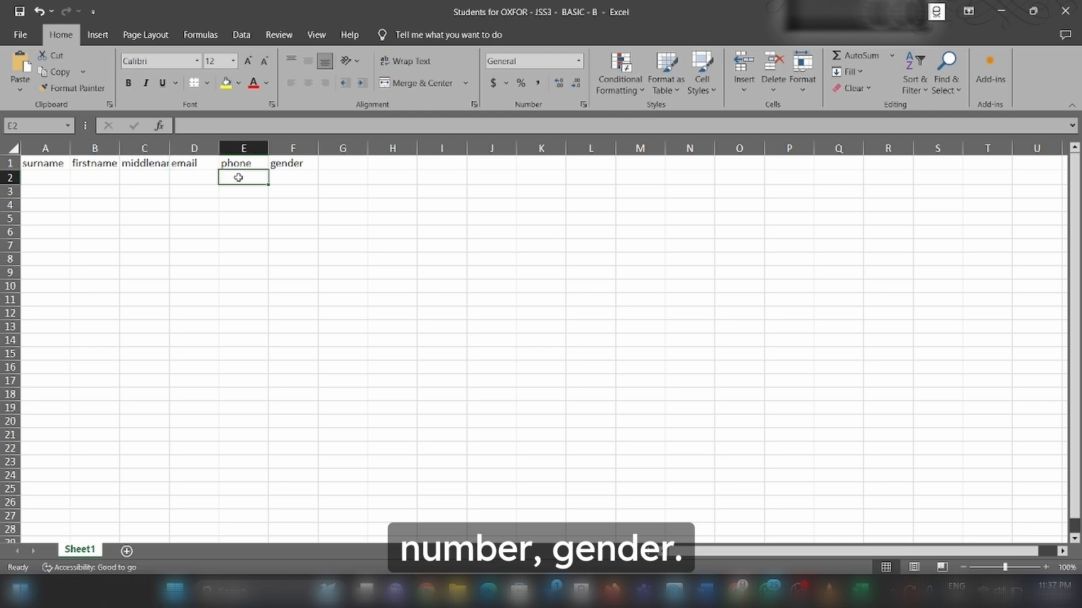
left_click(300, 177)
left_click(197, 176)
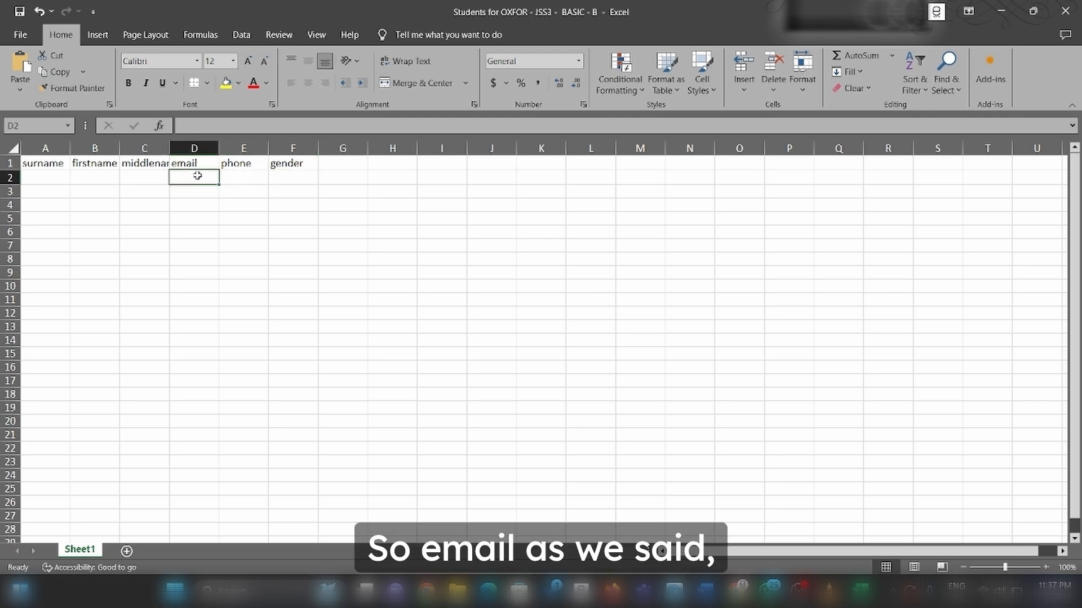
left_click(244, 184)
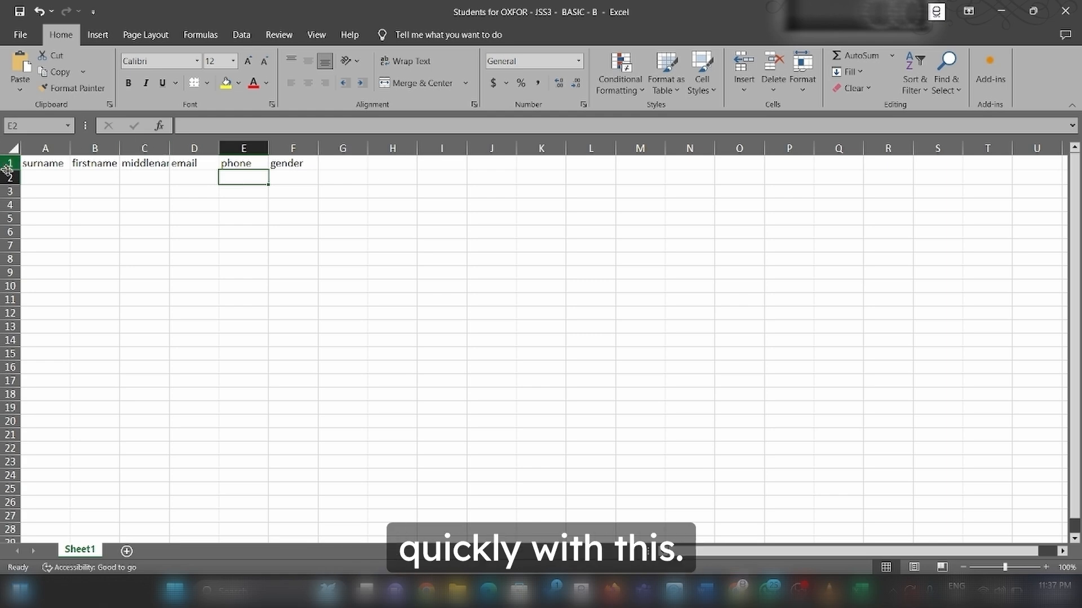
Enter the first student's surname, first name, e-mail, phone and female gender in row 2
left_click(39, 180)
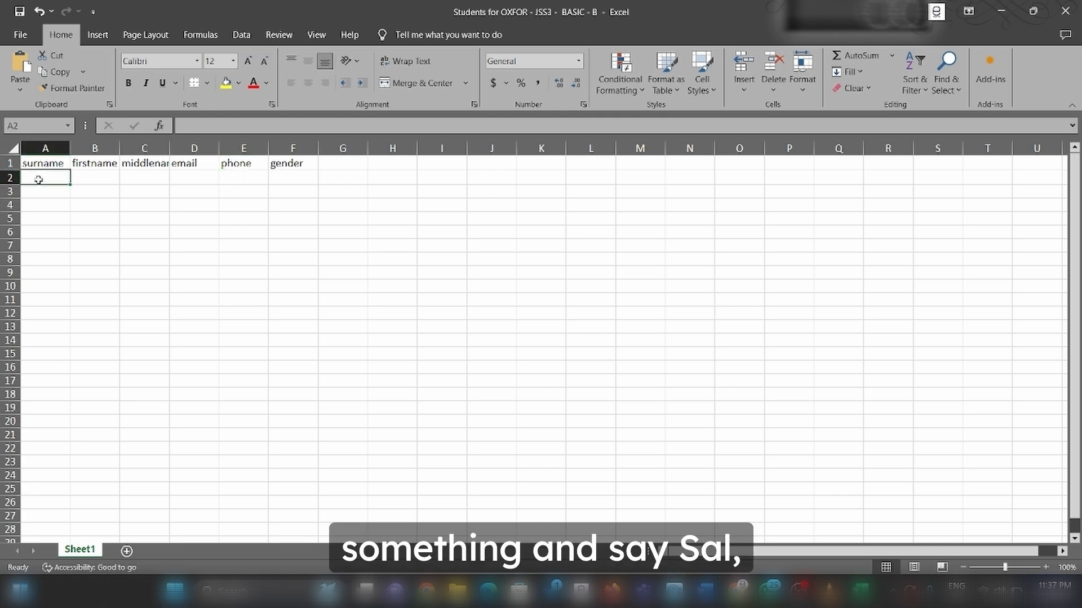
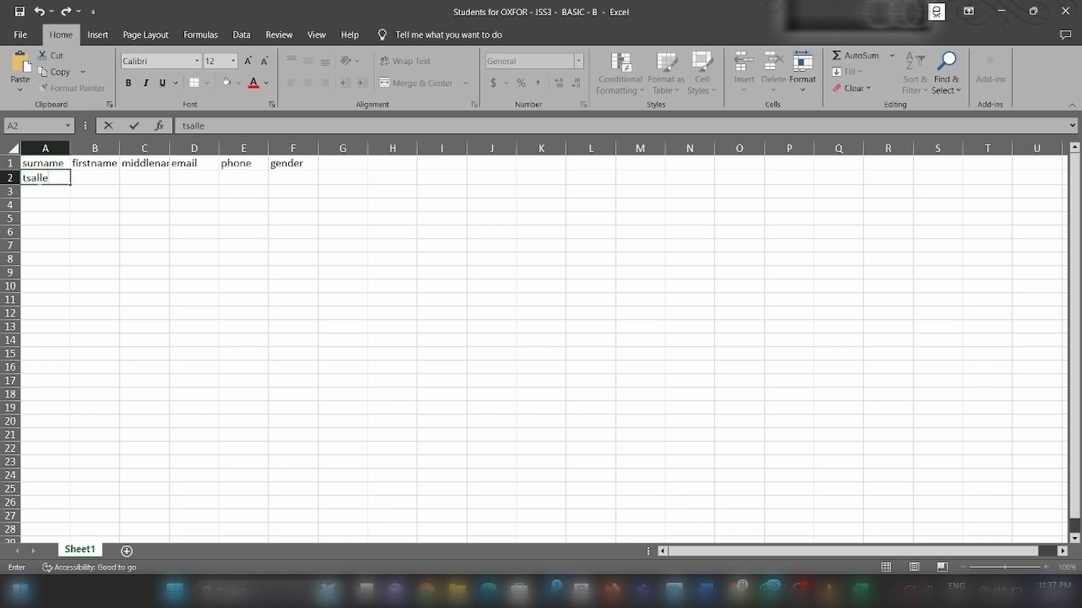
key("Tab")
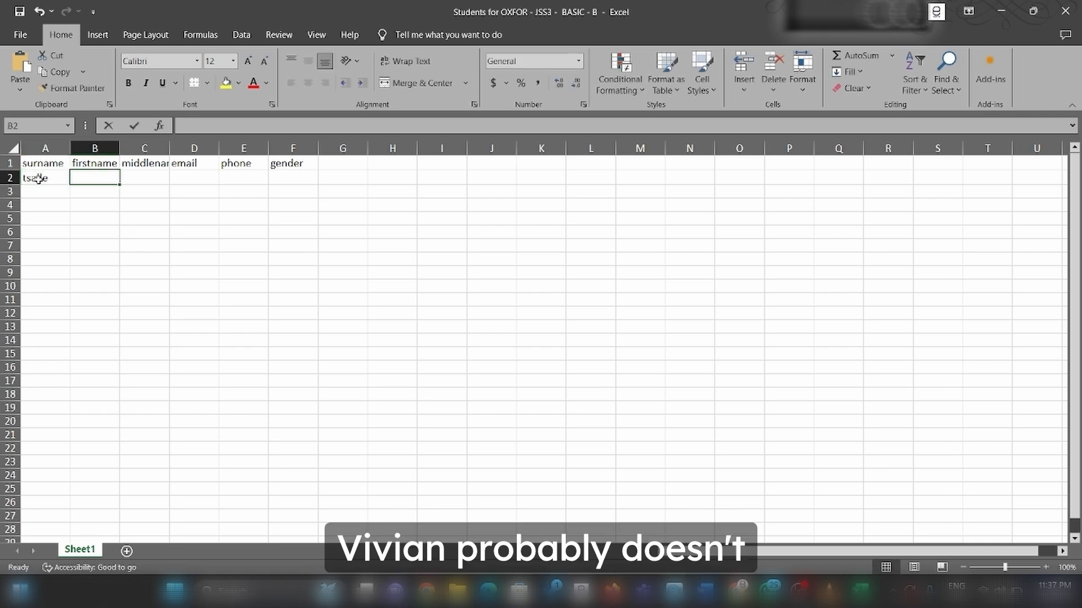
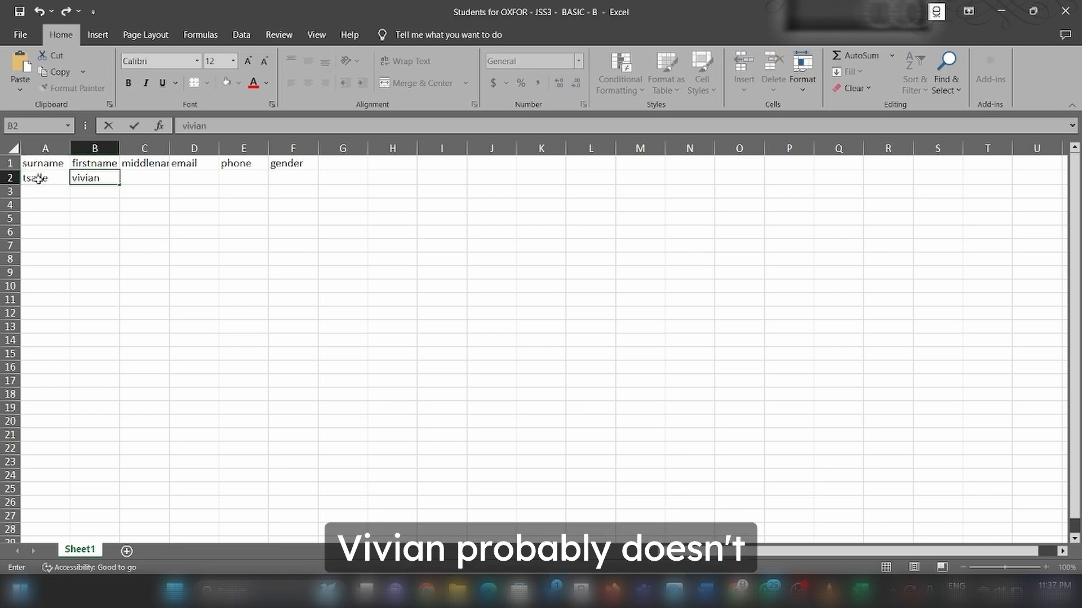
key("Tab")
key("Tab")
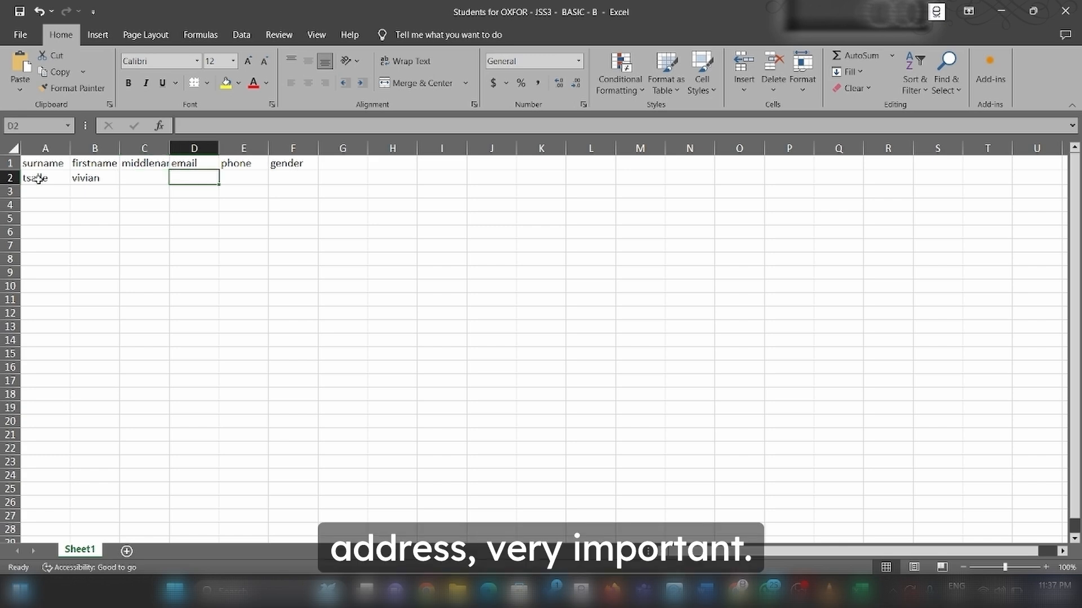
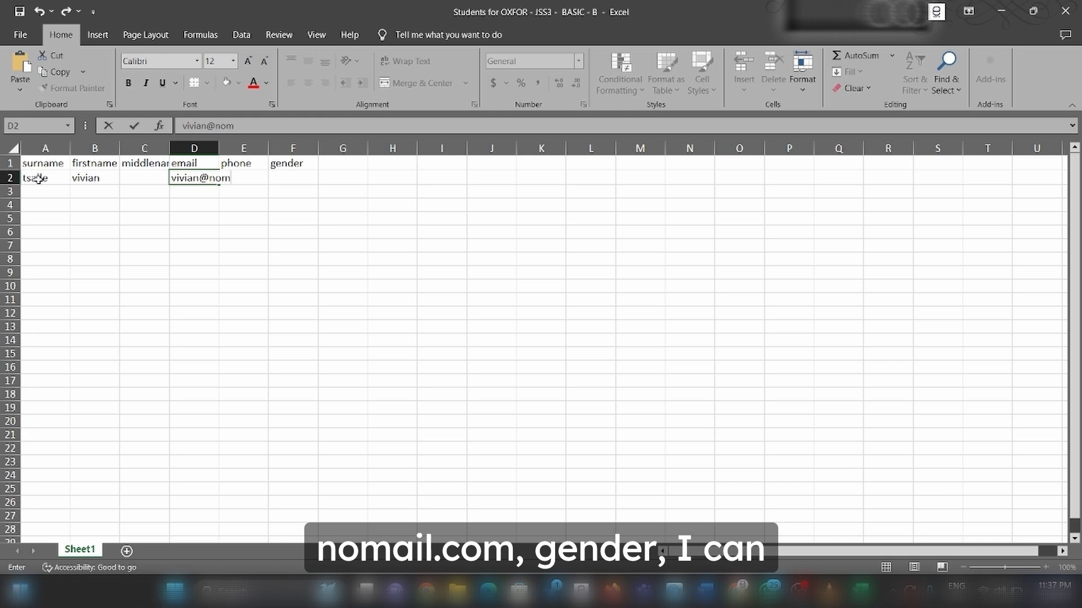
key("Tab")
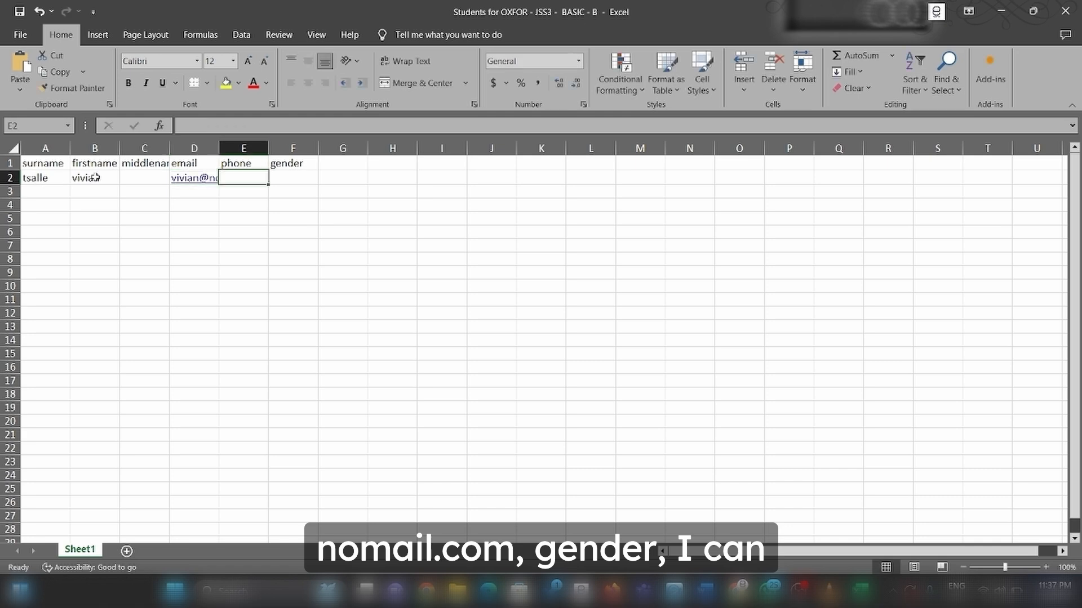
type("female")
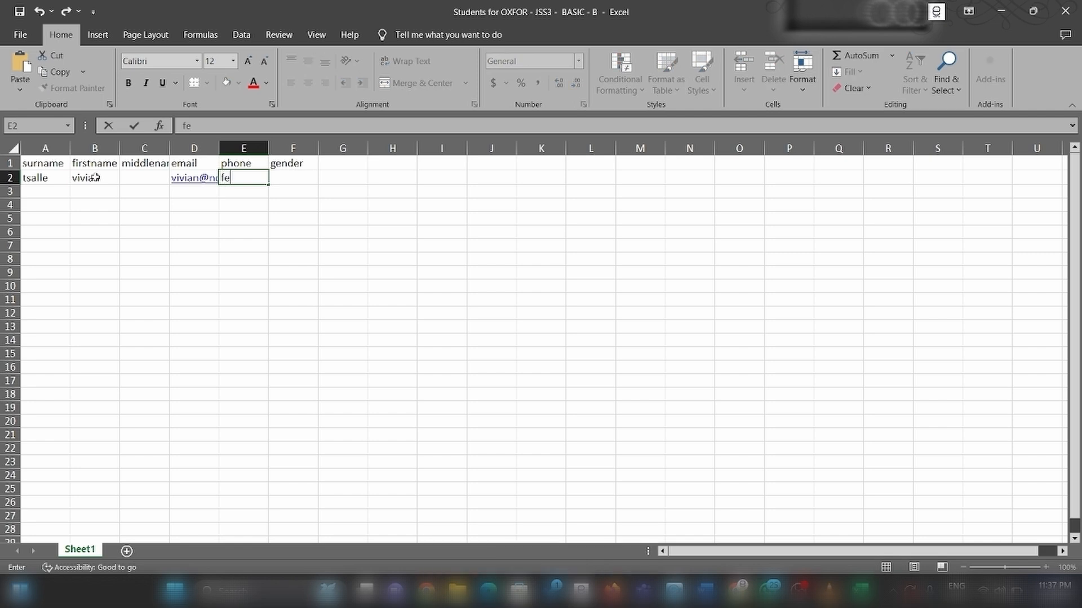
key("BackSpace")
key("BackSpace")
key("BackSpace")
key("BackSpace")
key("BackSpace")
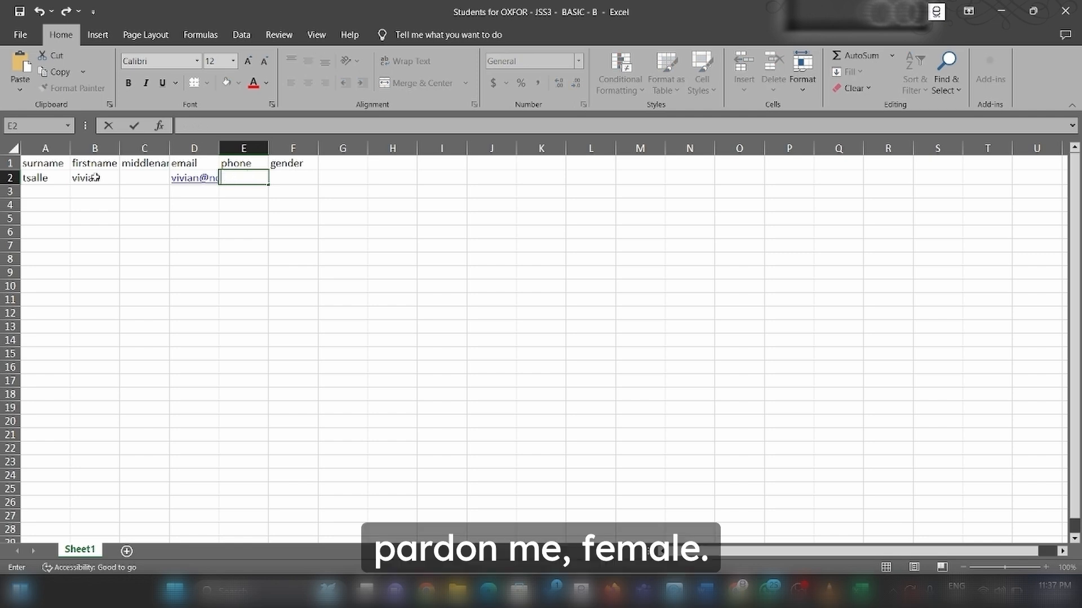
type("09012345678")
key("Tab")
type("fe")
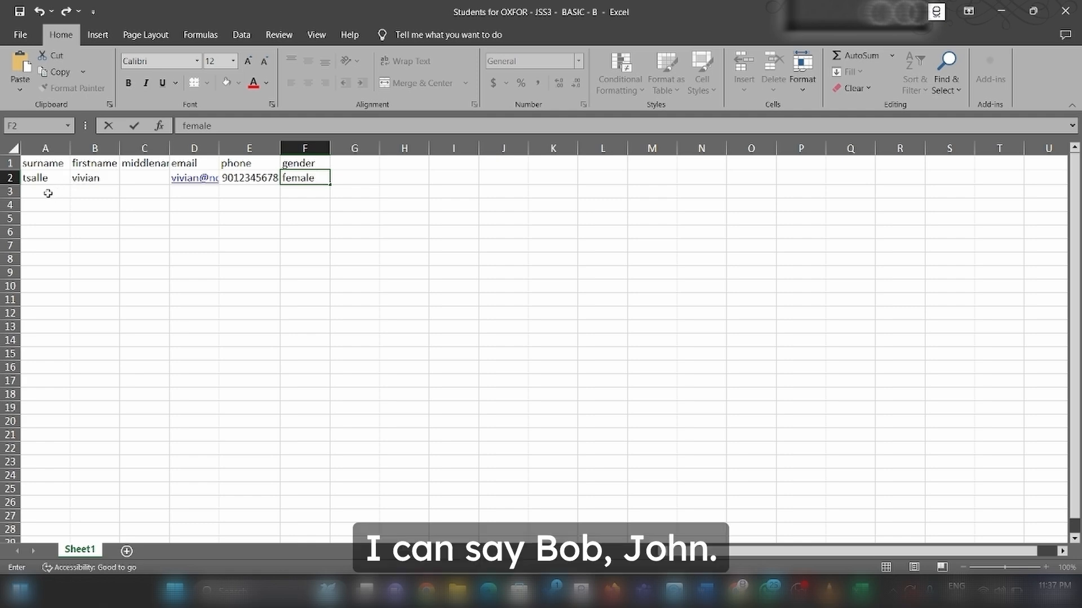
Enter the second student's names, middle initial, e-mail and male gender in row 3, then save
left_click(48, 193)
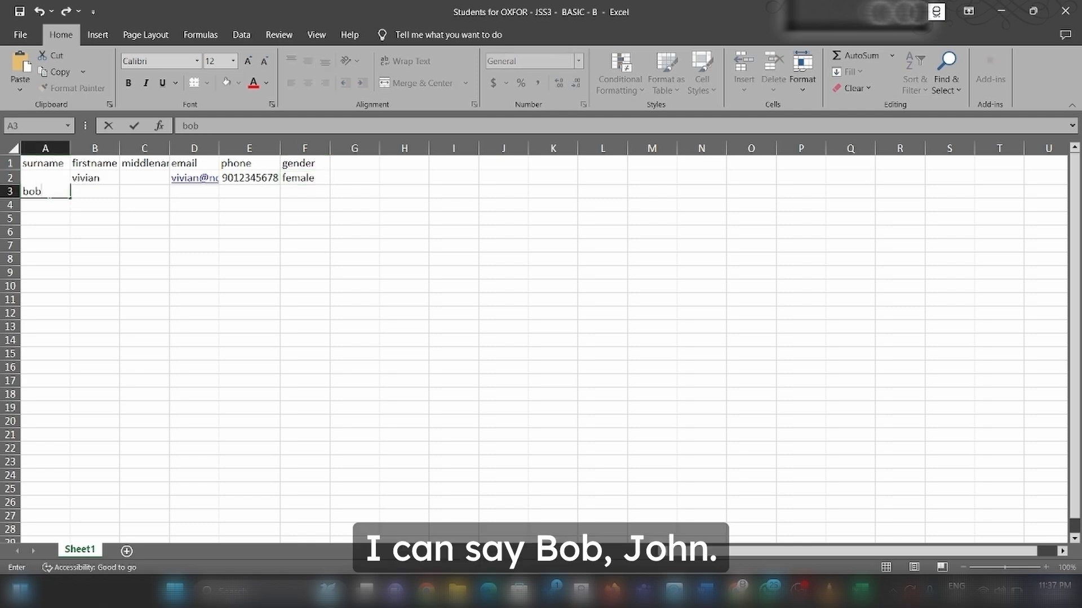
key("Tab")
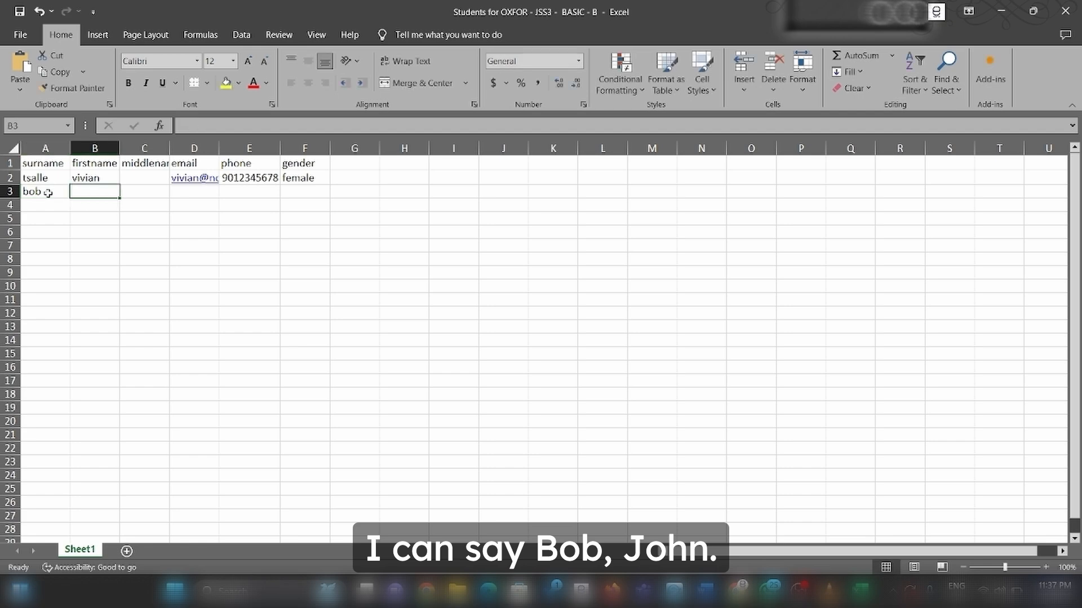
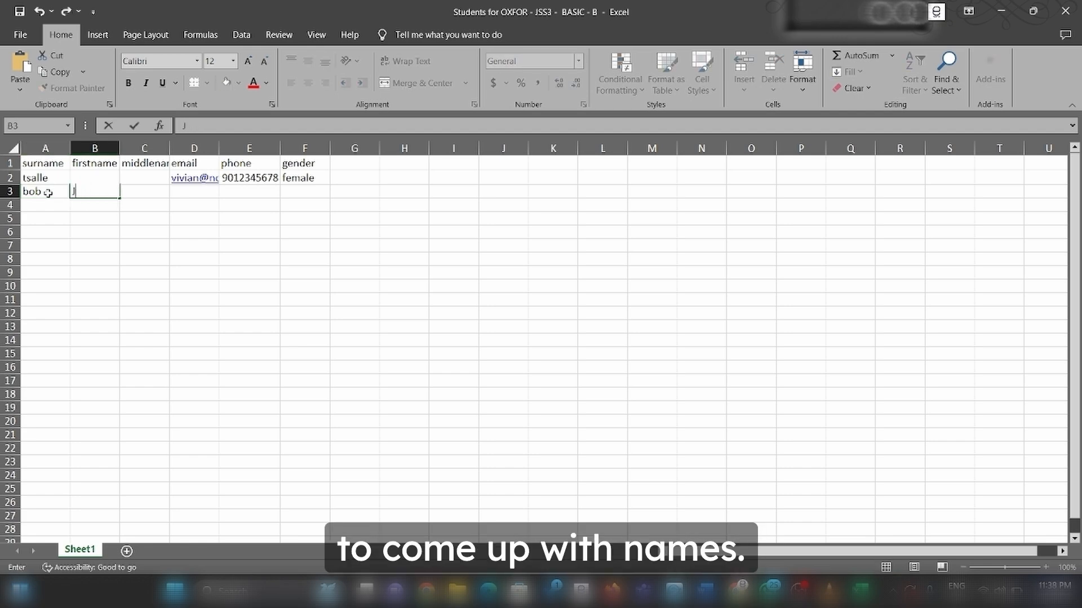
type("John")
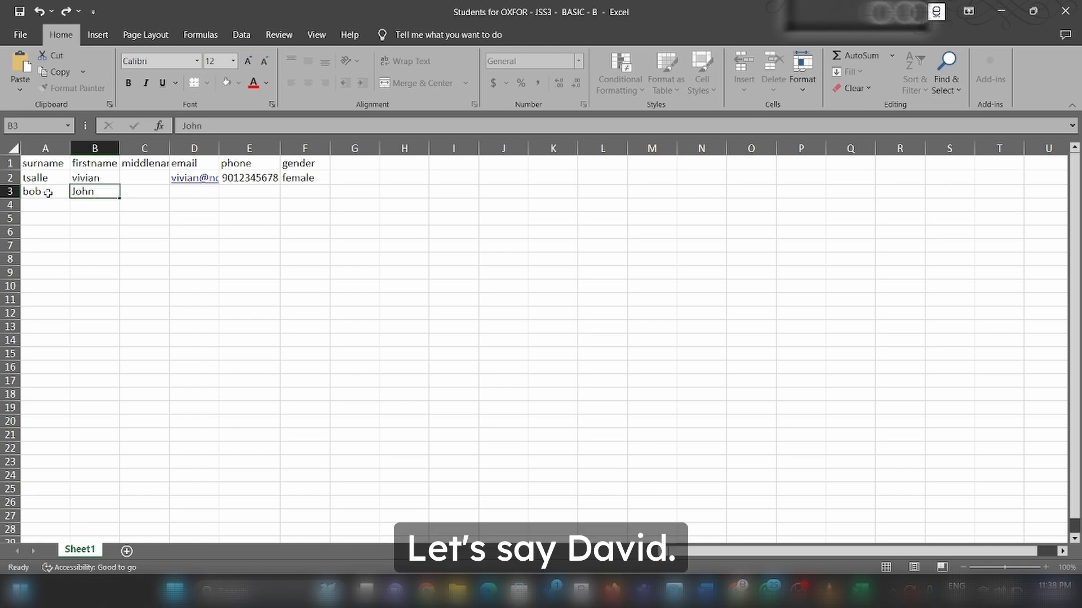
key("Tab")
type("D")
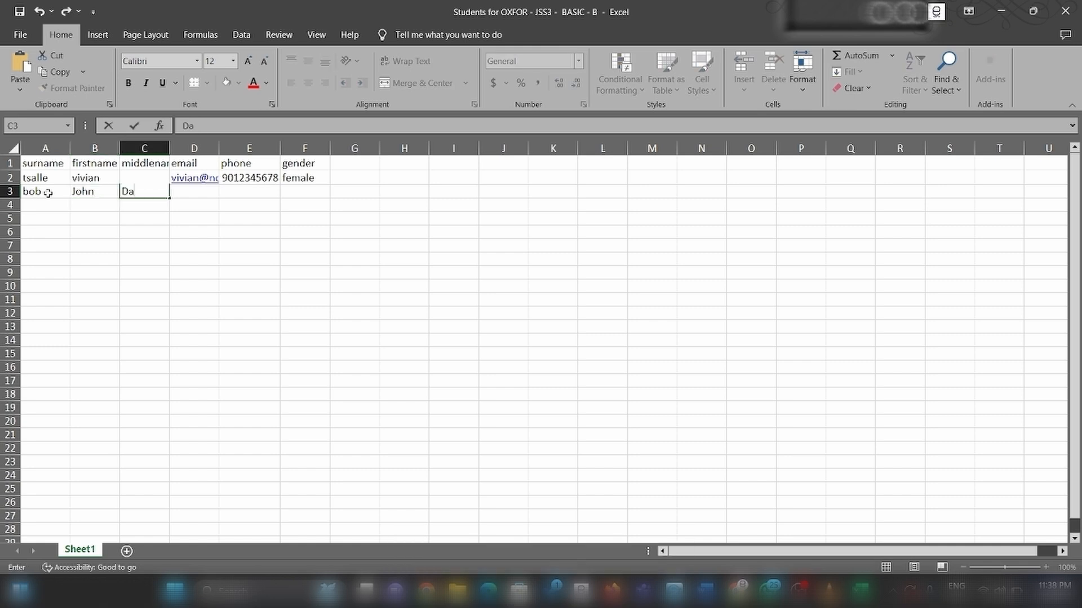
key("Tab")
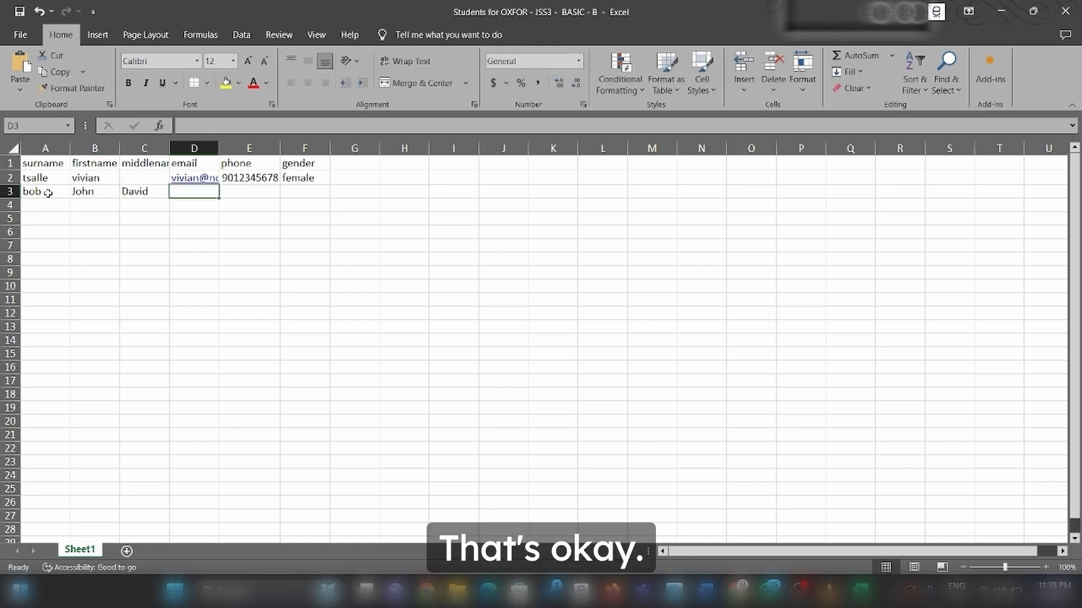
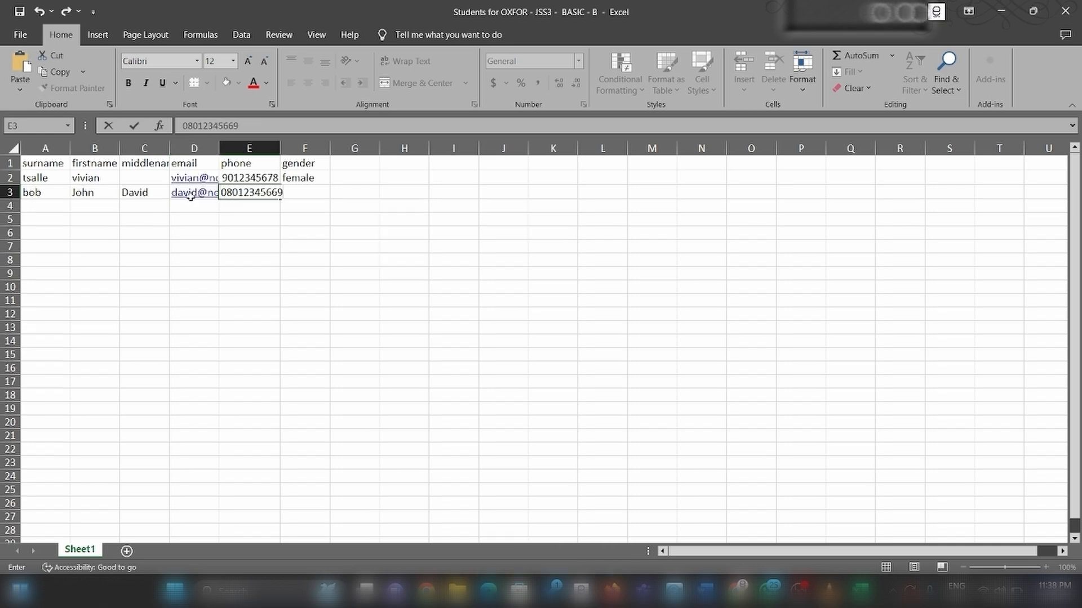
key("Tab")
type("ma")
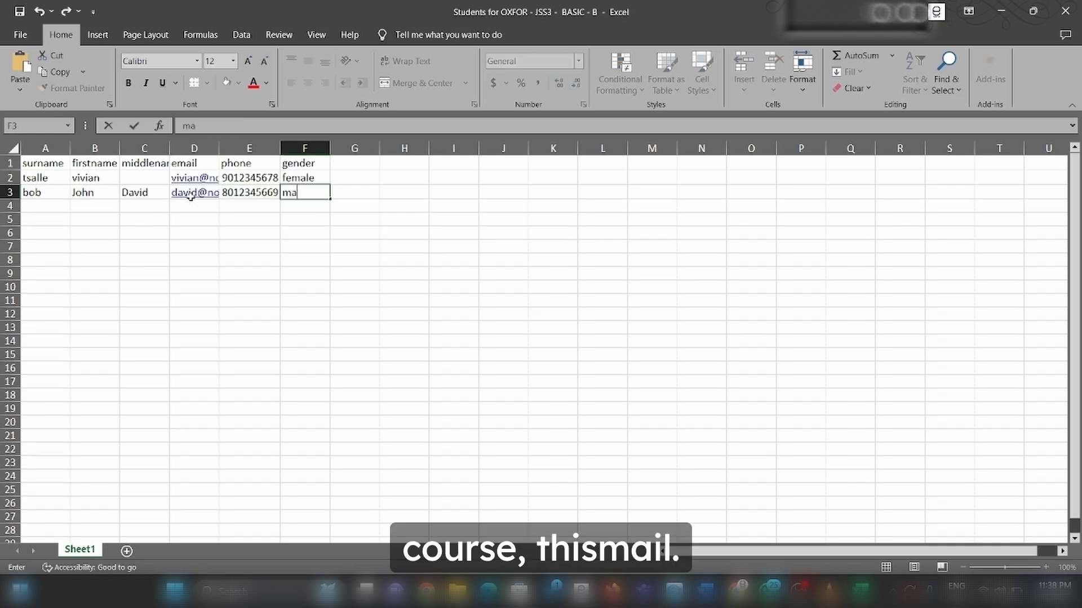
type("le")
key("ctrl+s")
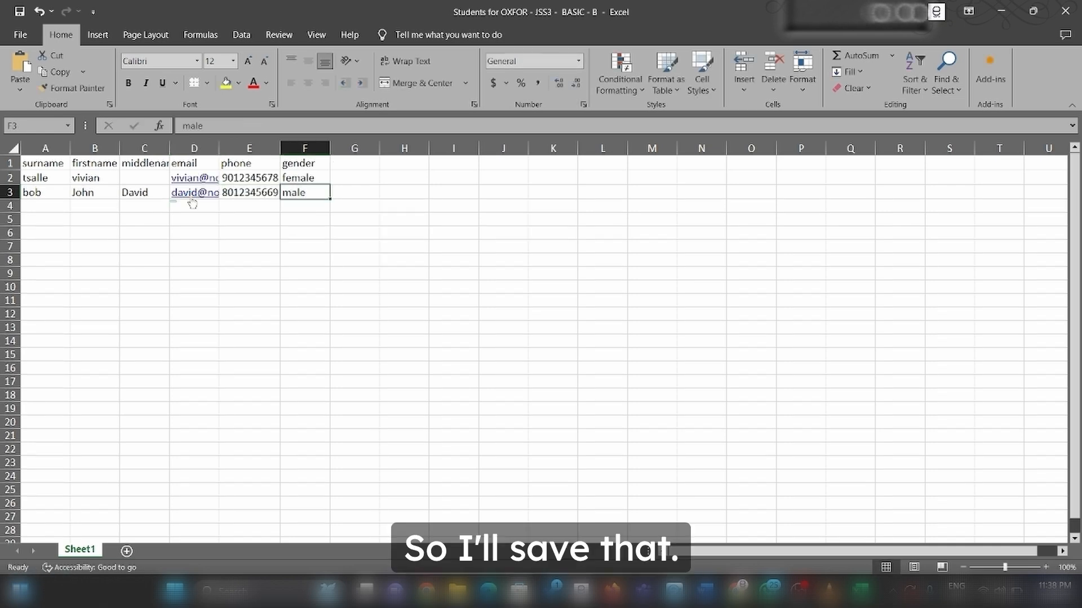
Start the JSS3 Basic B student import and verify the surname, firstname, middlename, email and phone headers
key("alt+Tab")
key("alt+Tab")
key("alt+Tab")
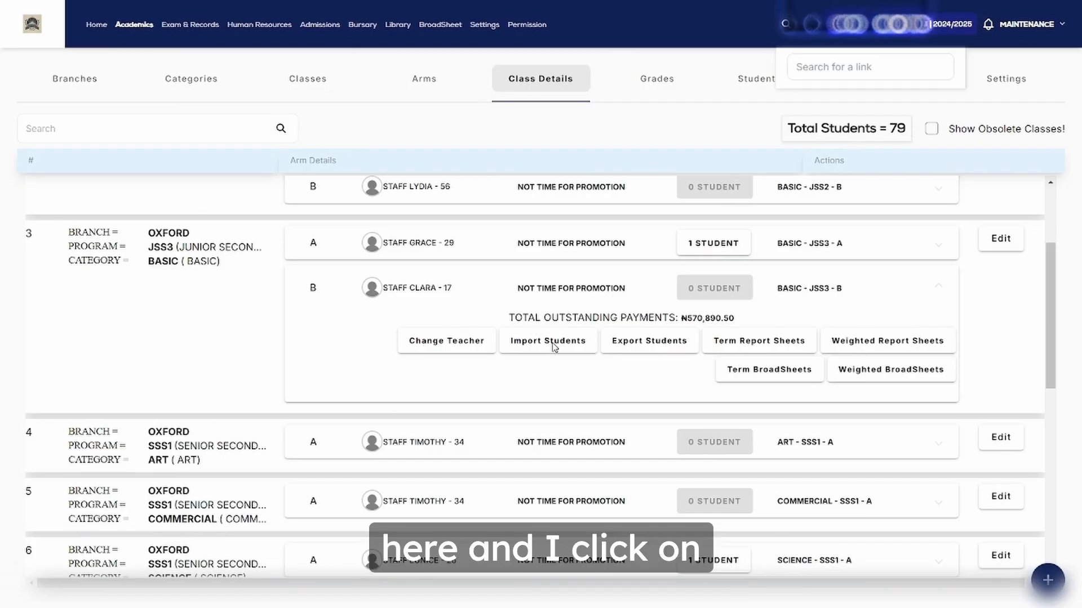
left_click(536, 348)
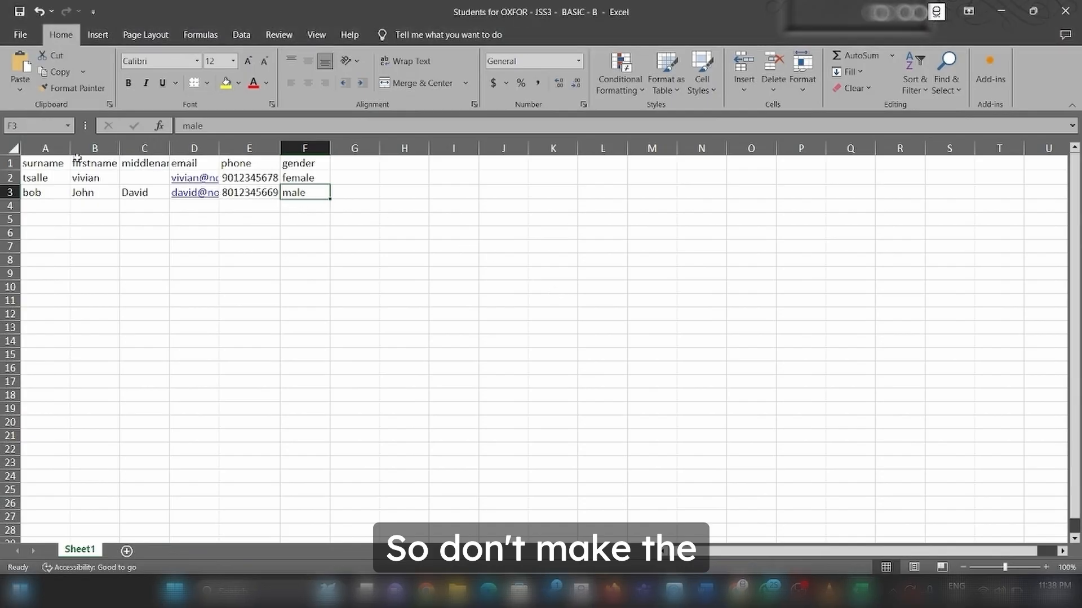
left_click(56, 165)
left_click(88, 165)
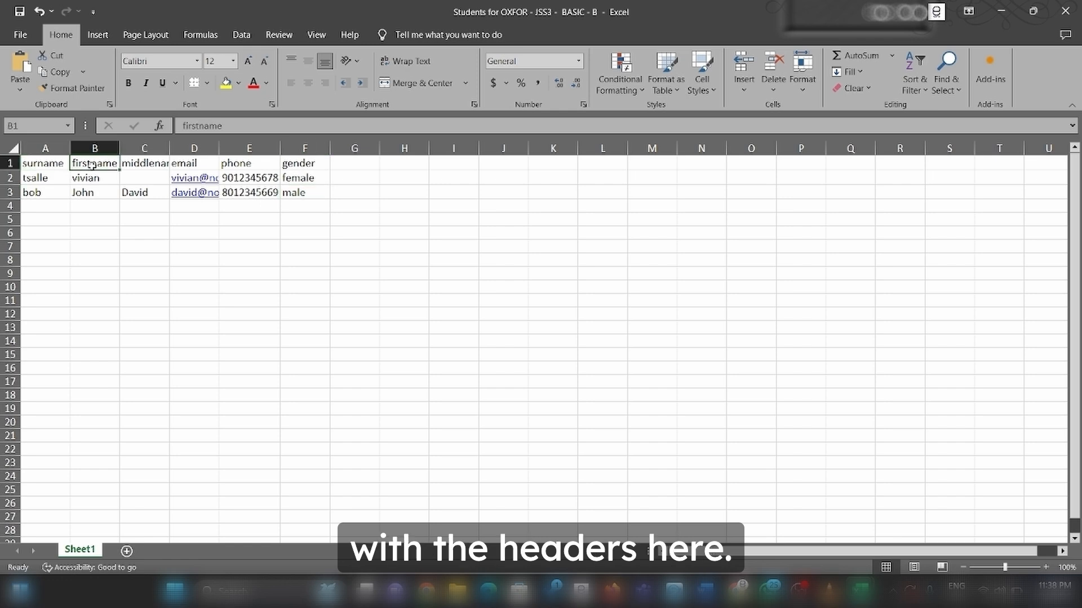
left_click(148, 165)
left_click(196, 166)
left_click(264, 164)
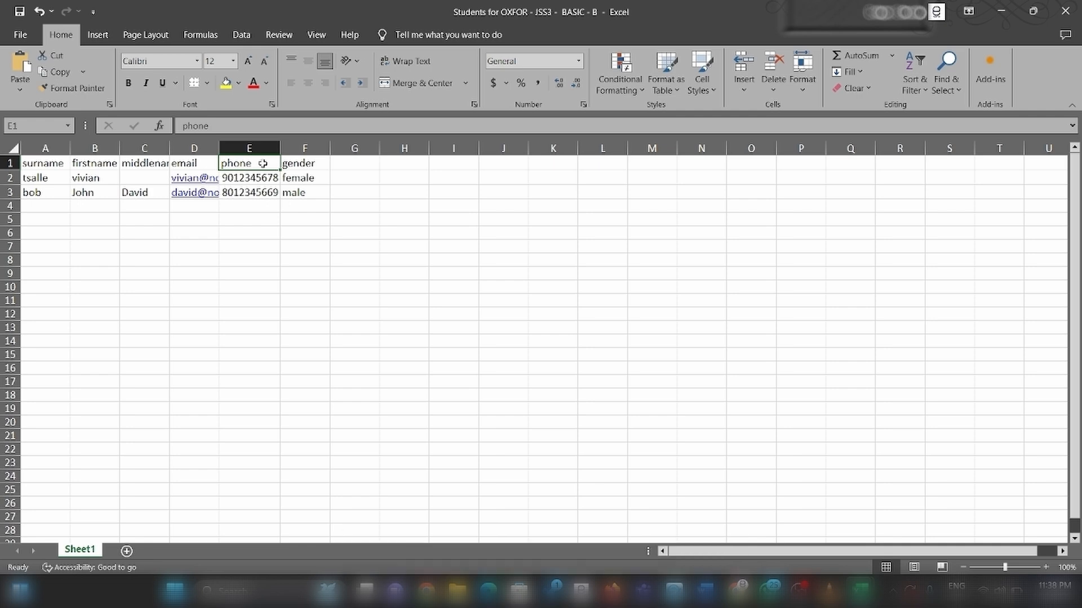
key("alt+Tab")
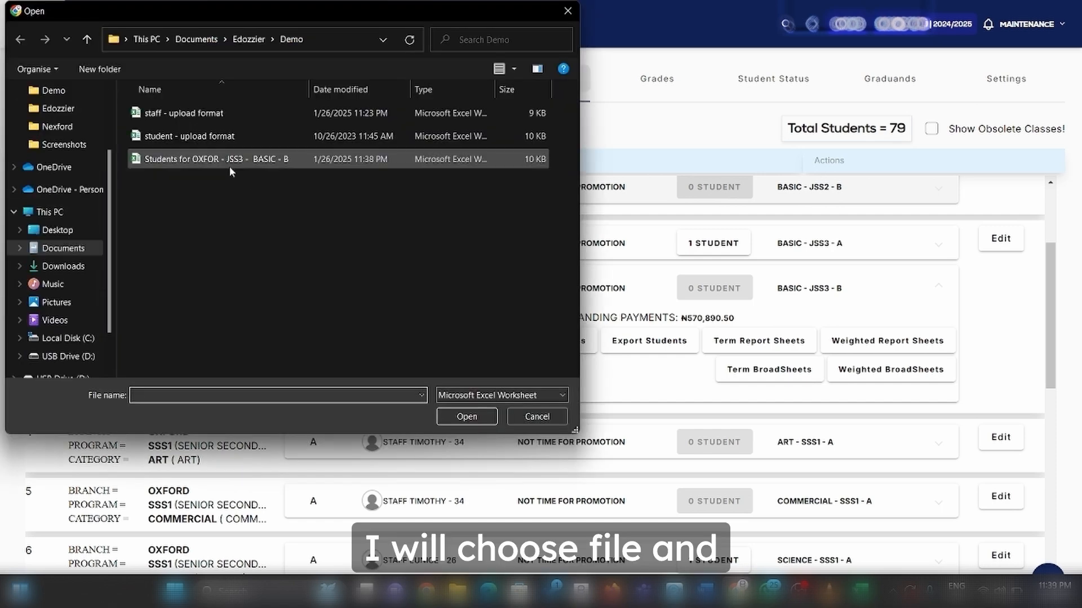
Upload the 'Students for OXFOR JSS3 BASIC B' spreadsheet and import its two previewed students
double_click(210, 163)
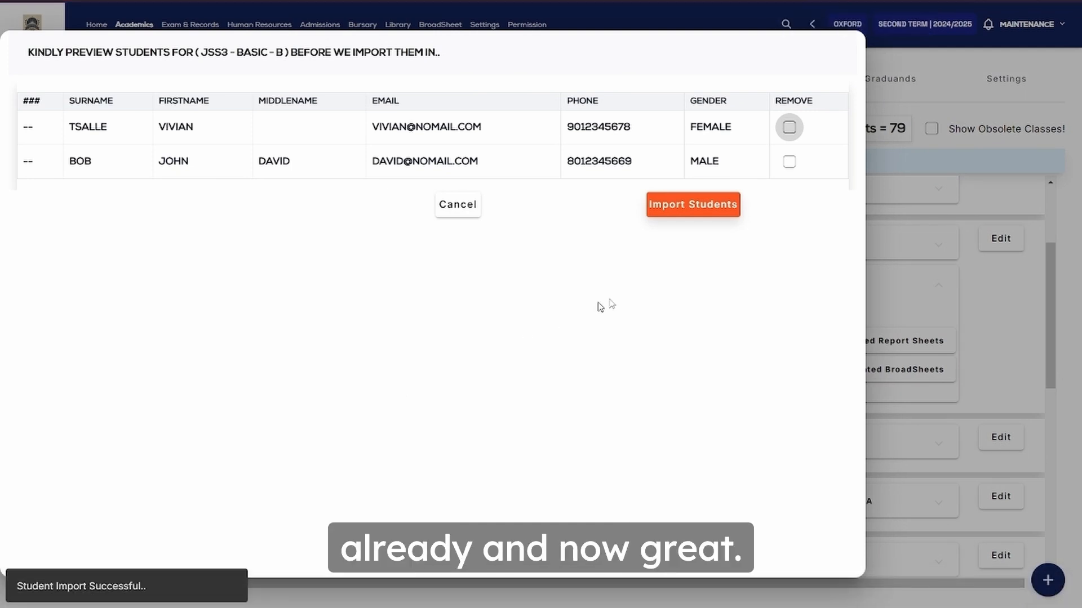
left_click(700, 208)
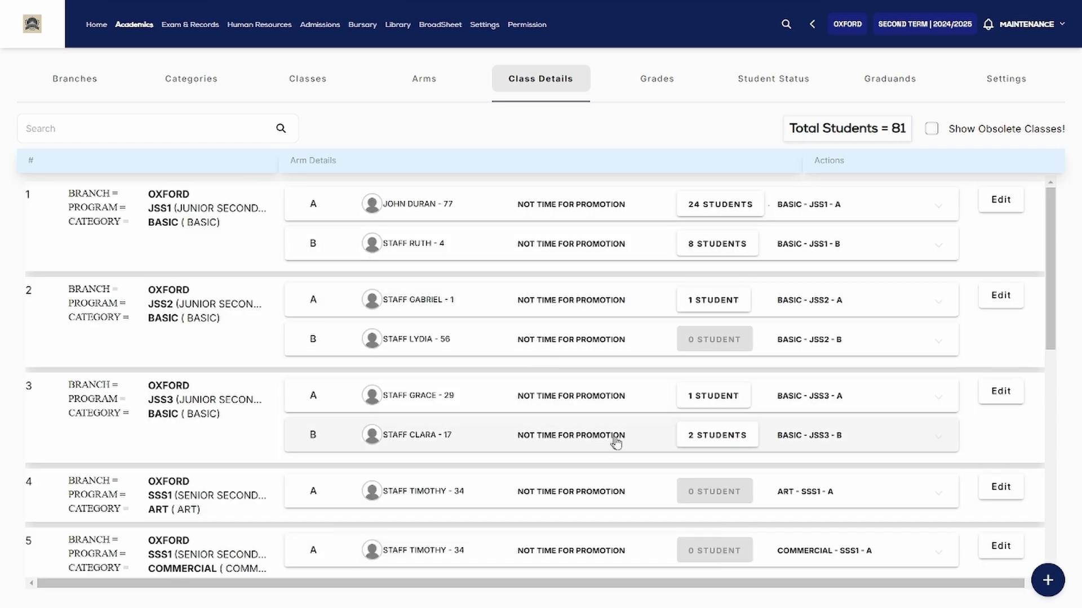
Open JSS3 Basic B's '2 STUDENTS' list to see the two imported students
left_click(714, 445)
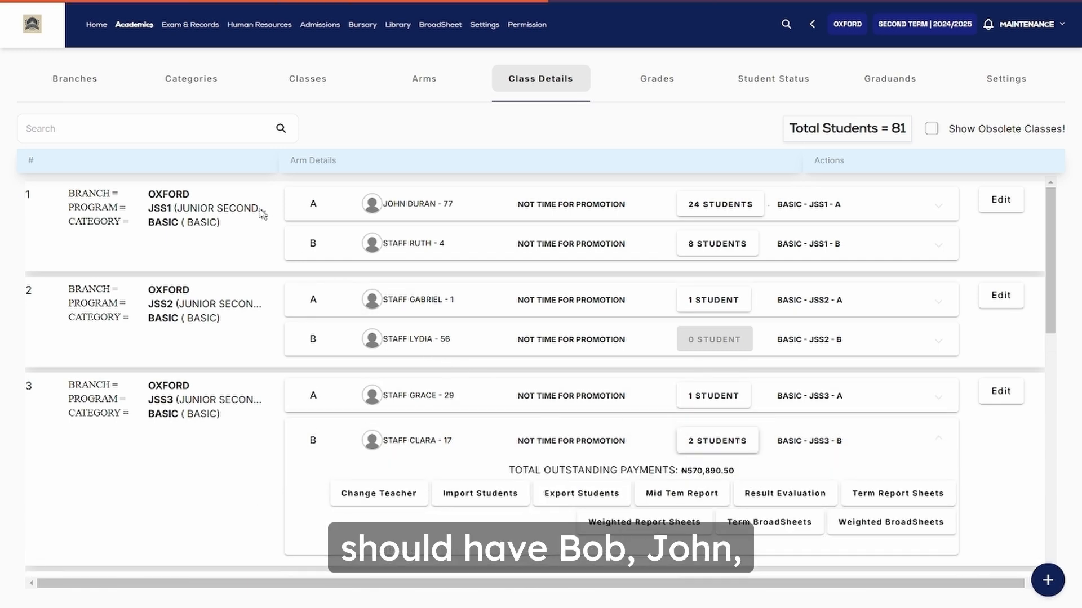